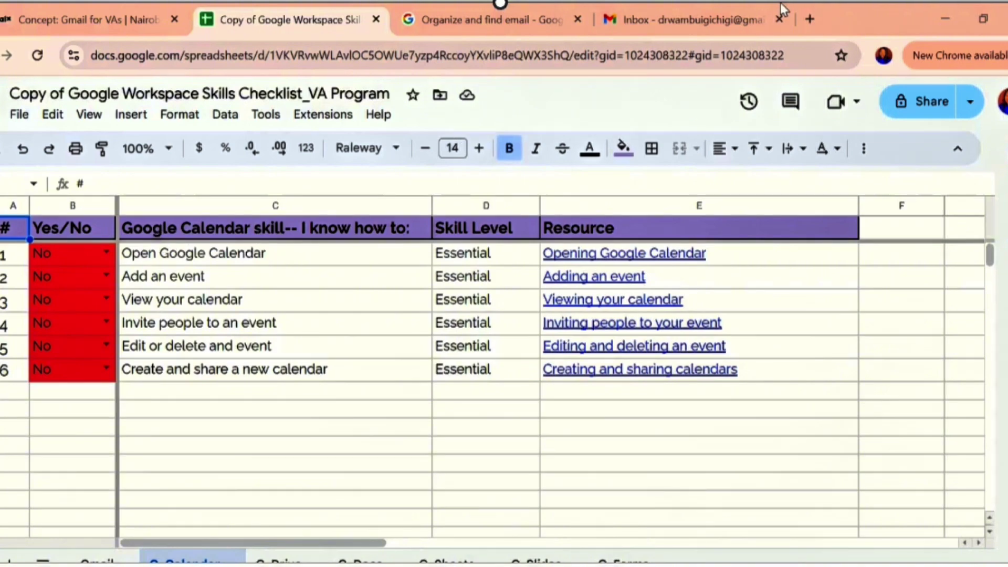
Open Google Calendar from the Google apps list in a new browser tab
click(810, 17)
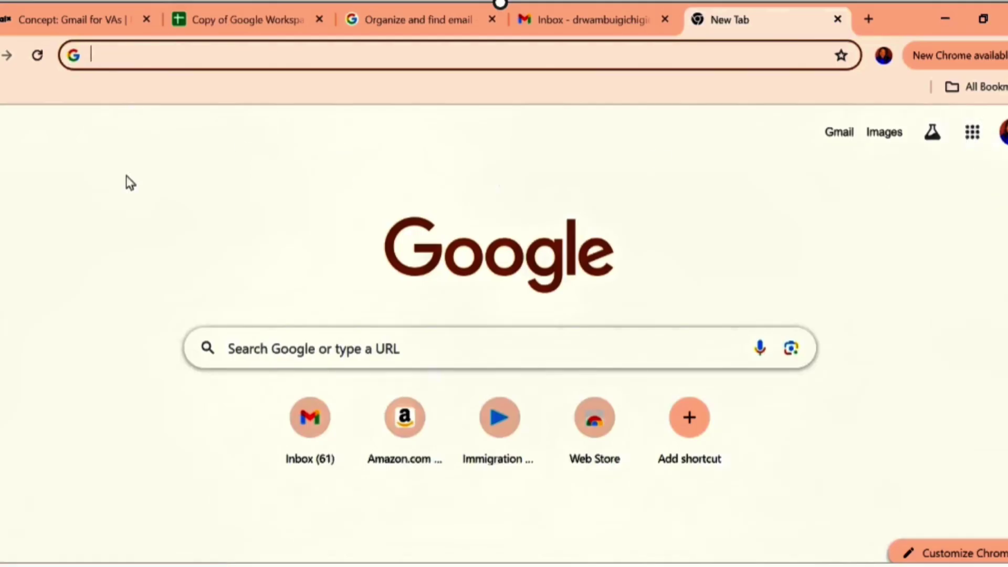
click(972, 132)
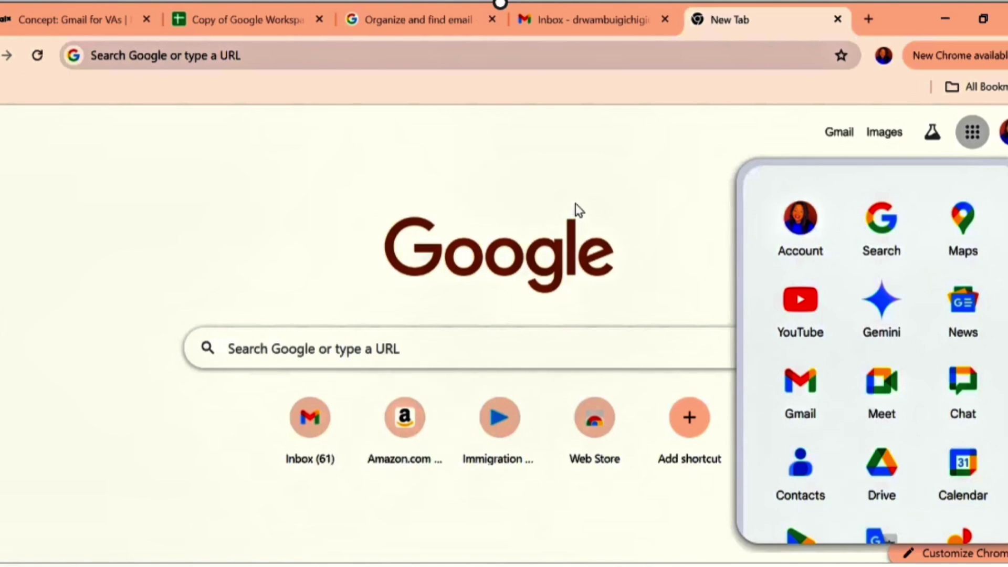
scroll(945, 325, down, 3)
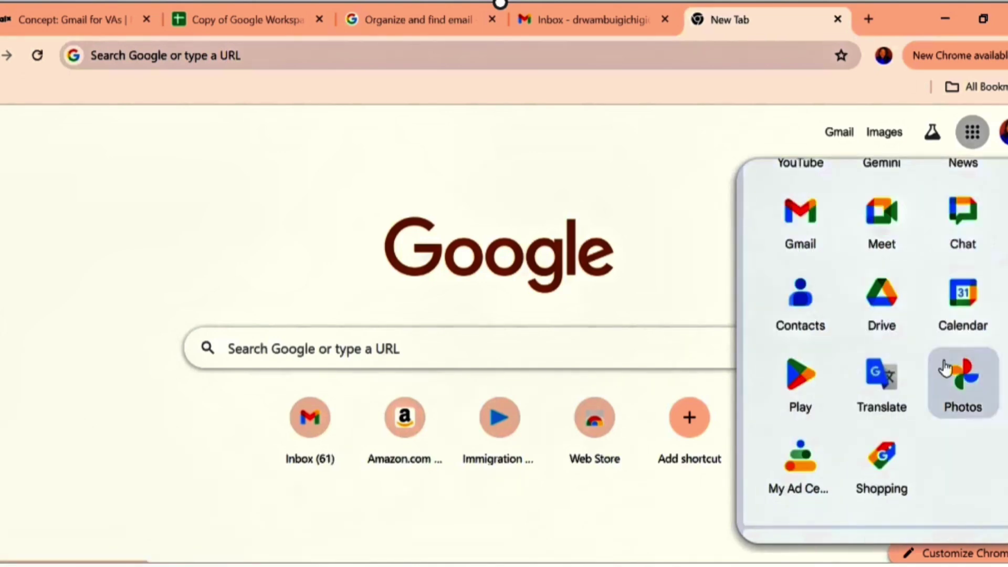
click(931, 305)
scroll(623, 374, up, 5)
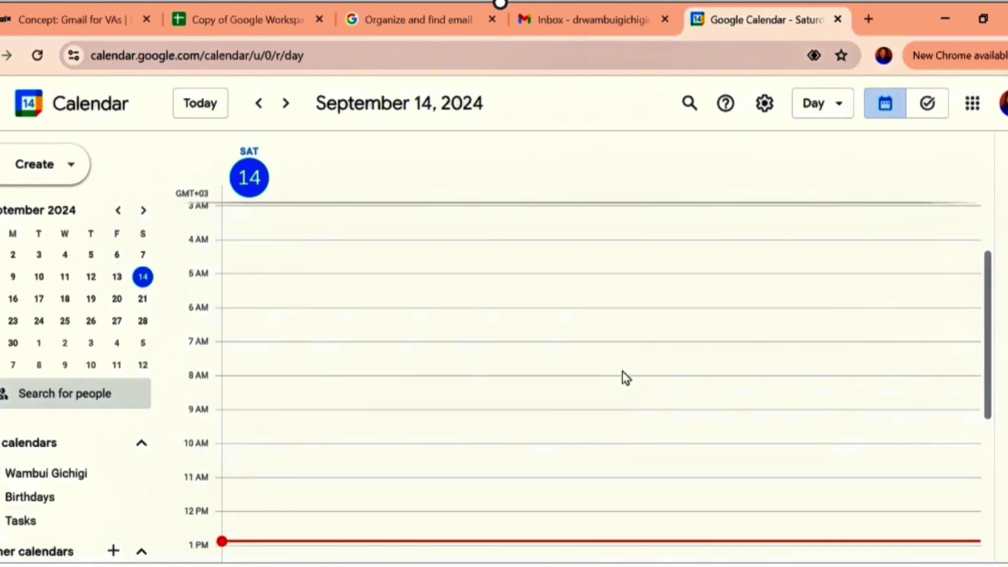
scroll(139, 496, down, 1)
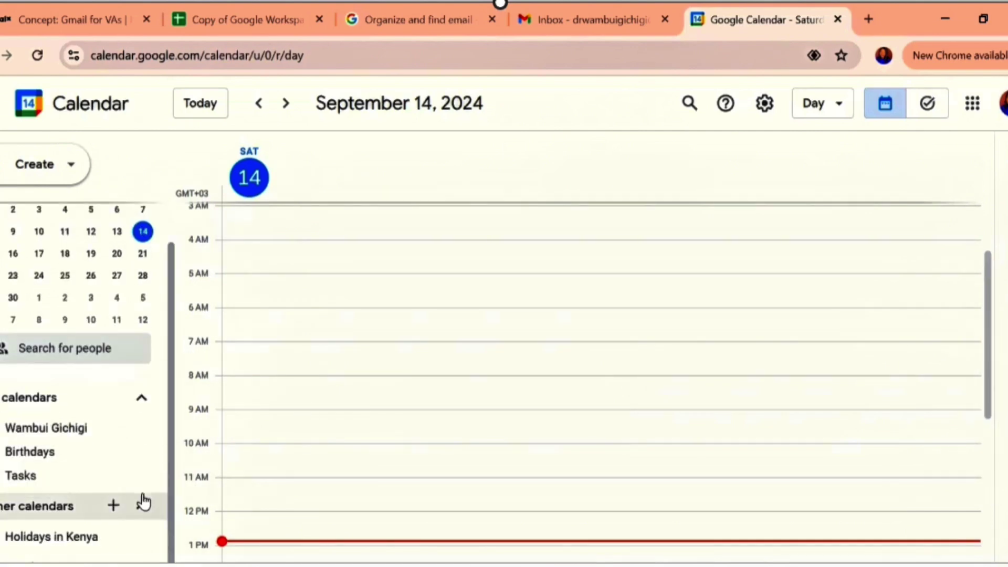
Return to the new tab page and reopen Google Calendar from the Google apps list
key(F5)
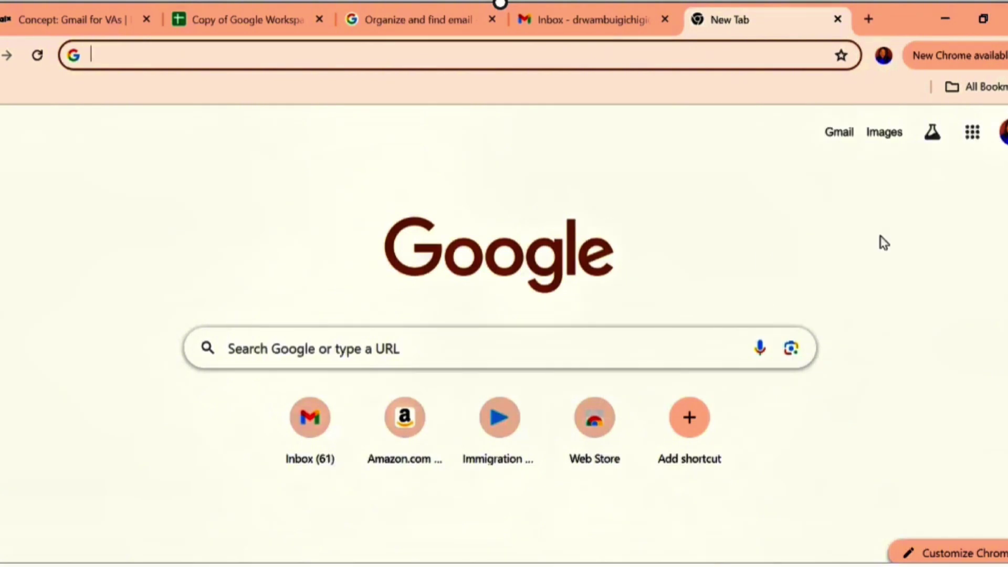
click(978, 135)
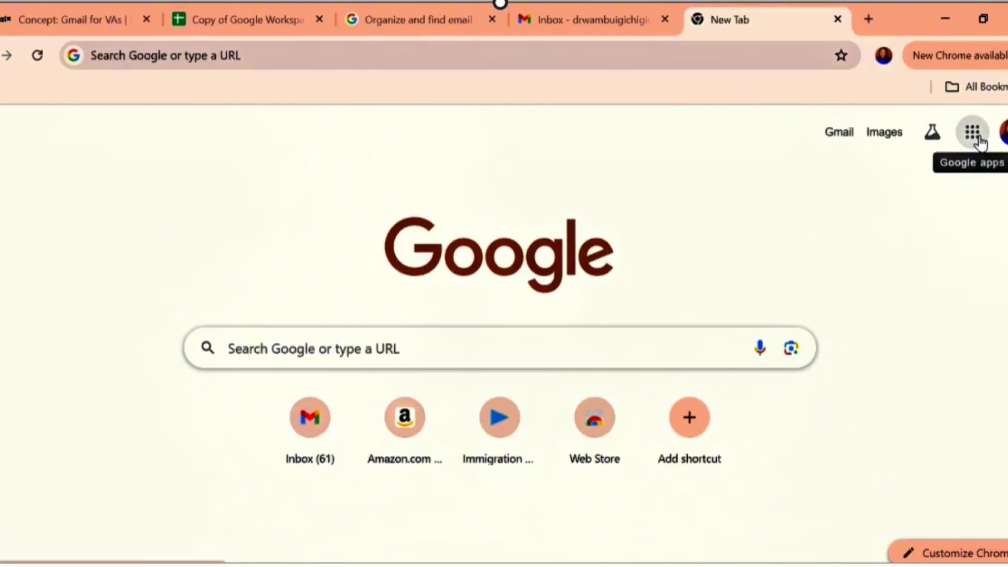
scroll(971, 399, down, 2)
click(969, 399)
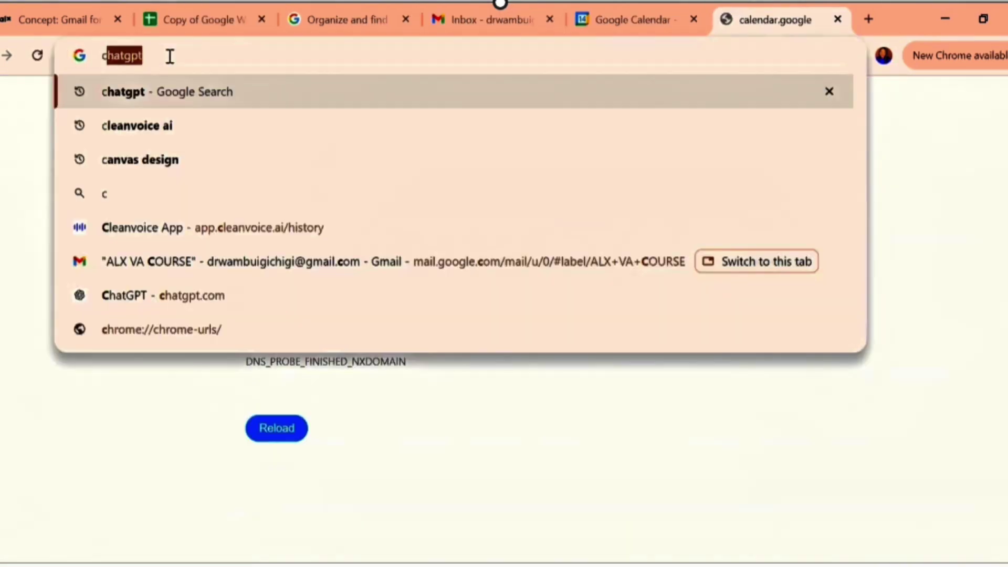
Load Google Calendar through its web address calendar.google.com in the extra tab, and close that duplicate calendar tab
text(alendar.google.c)
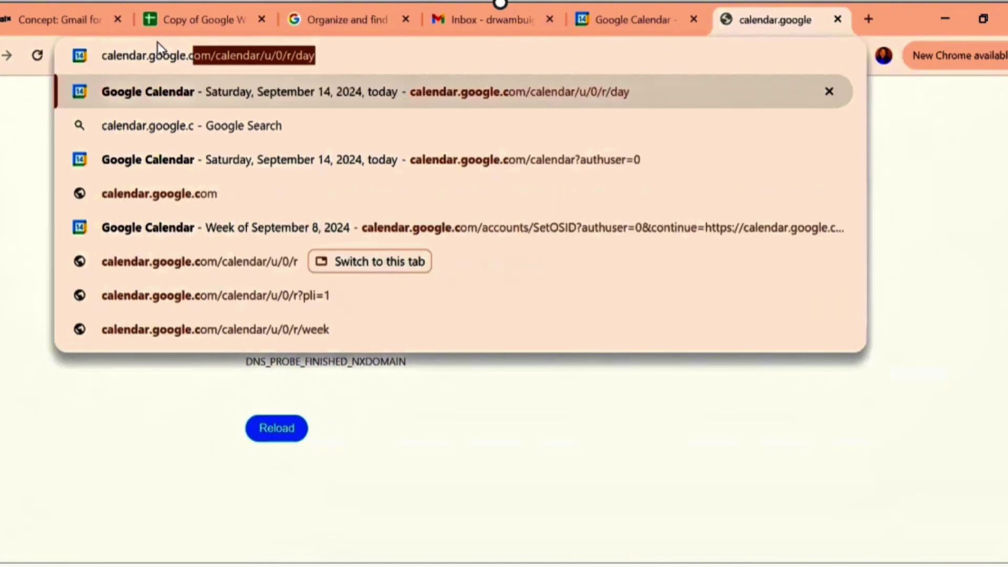
key(Return)
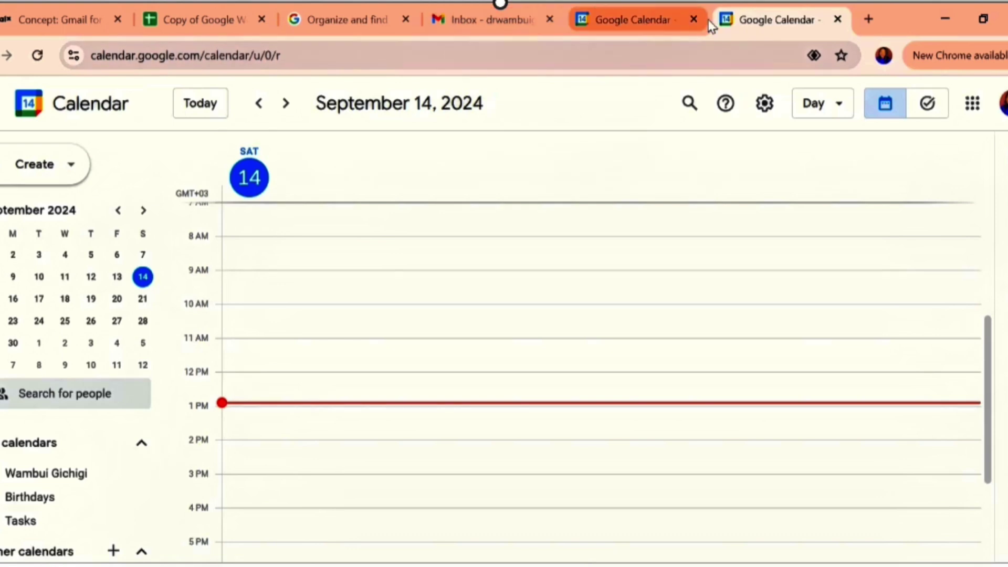
click(838, 20)
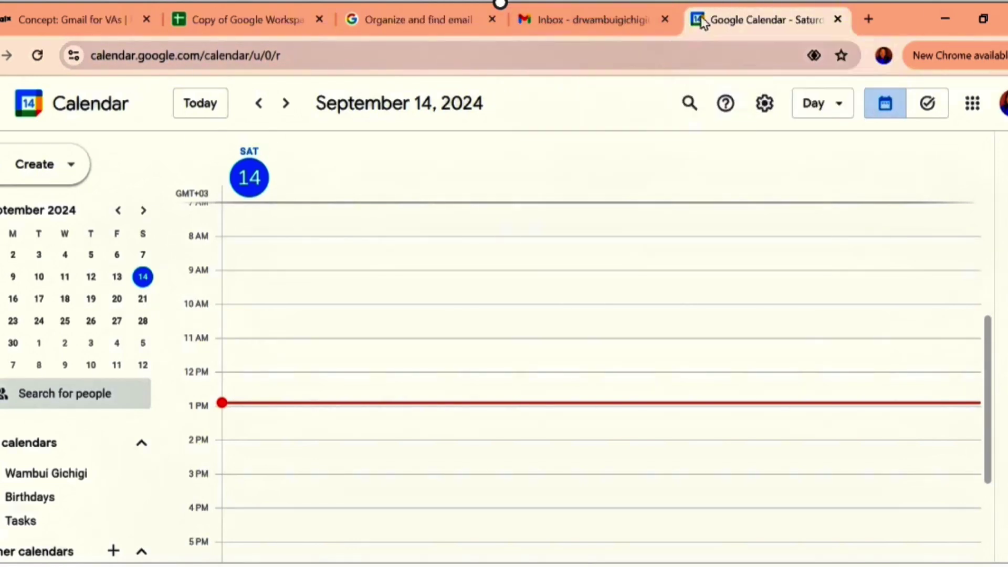
click(973, 105)
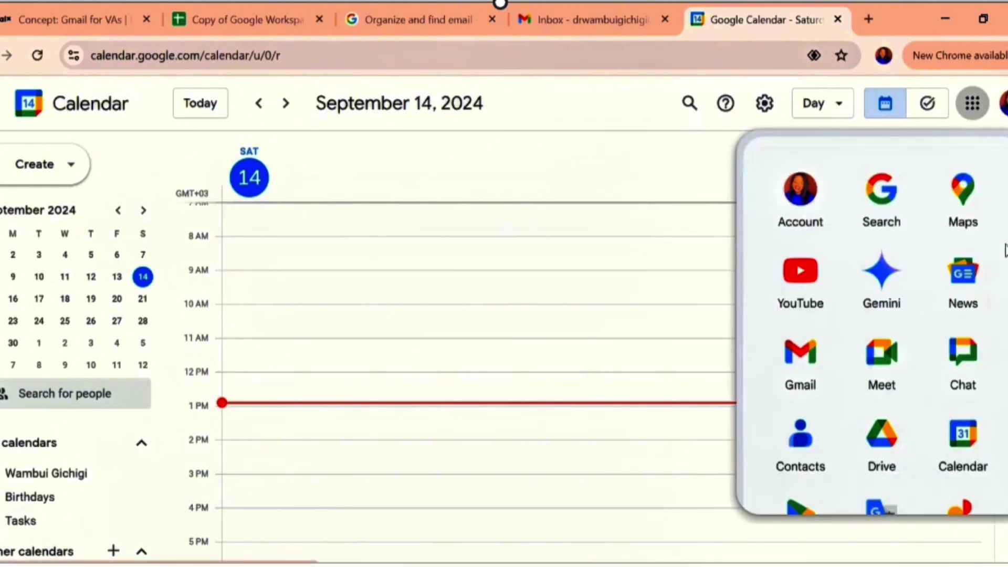
scroll(962, 420, down, 2)
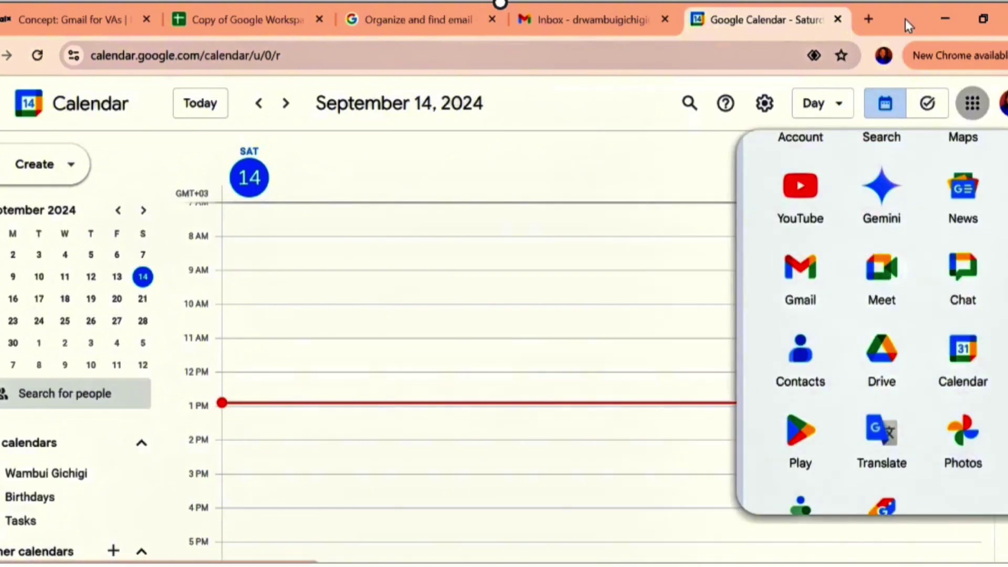
Switch to the Google Workspace skills checklist spreadsheet and set the "Open Google Calendar" skill to Yes
click(219, 16)
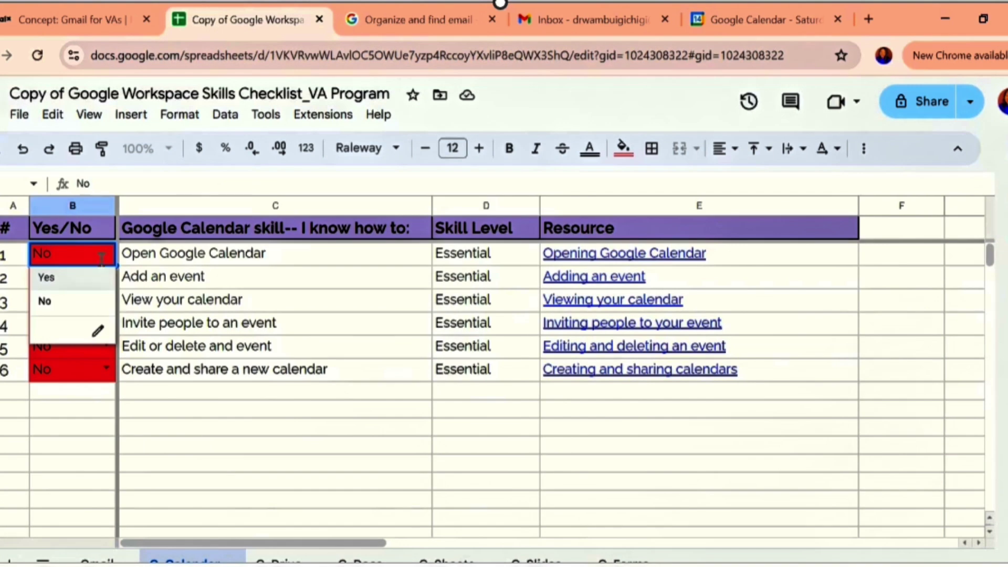
click(90, 281)
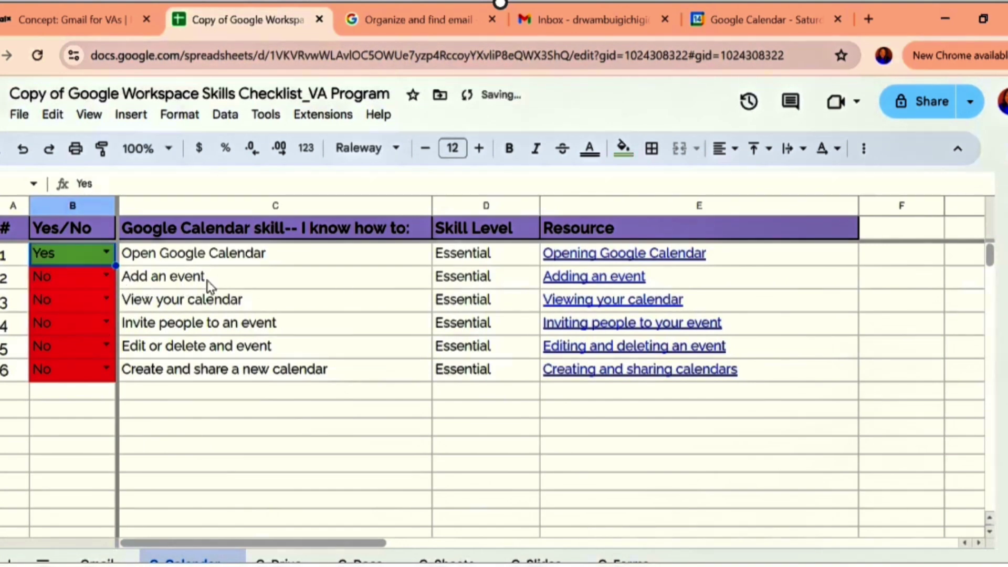
Switch back to Google Calendar and create an event titled "Post Google workspace YT"
click(735, 16)
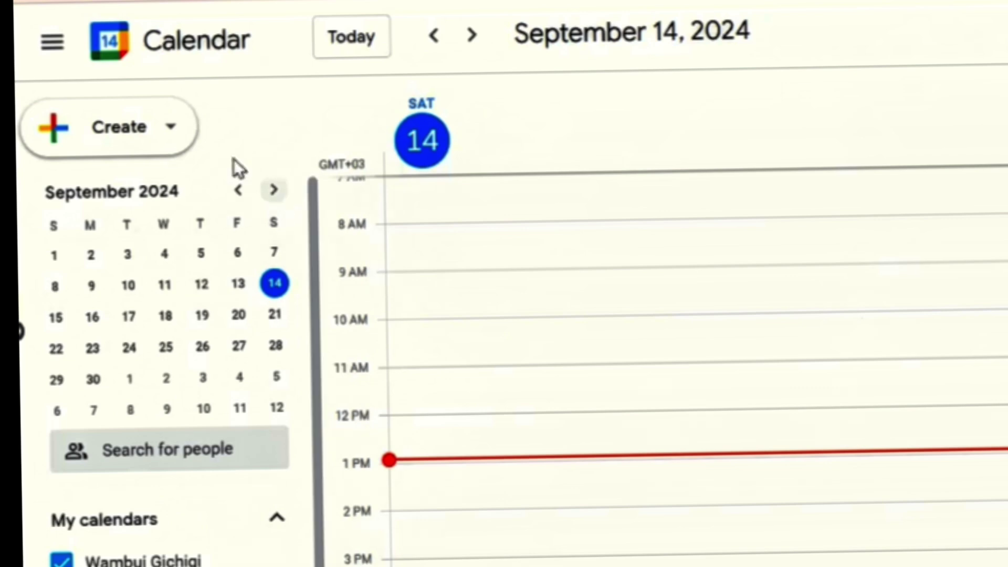
click(105, 134)
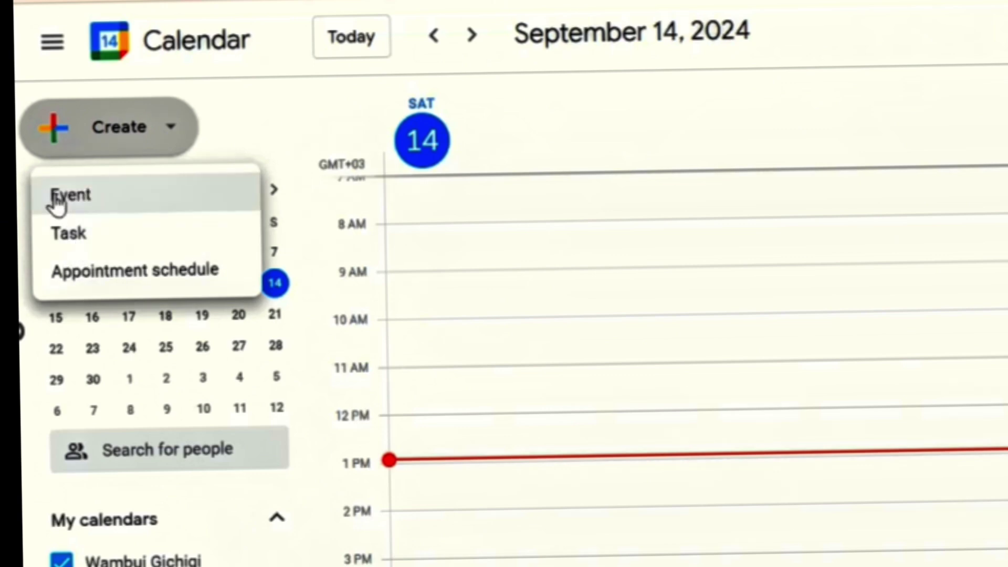
click(242, 205)
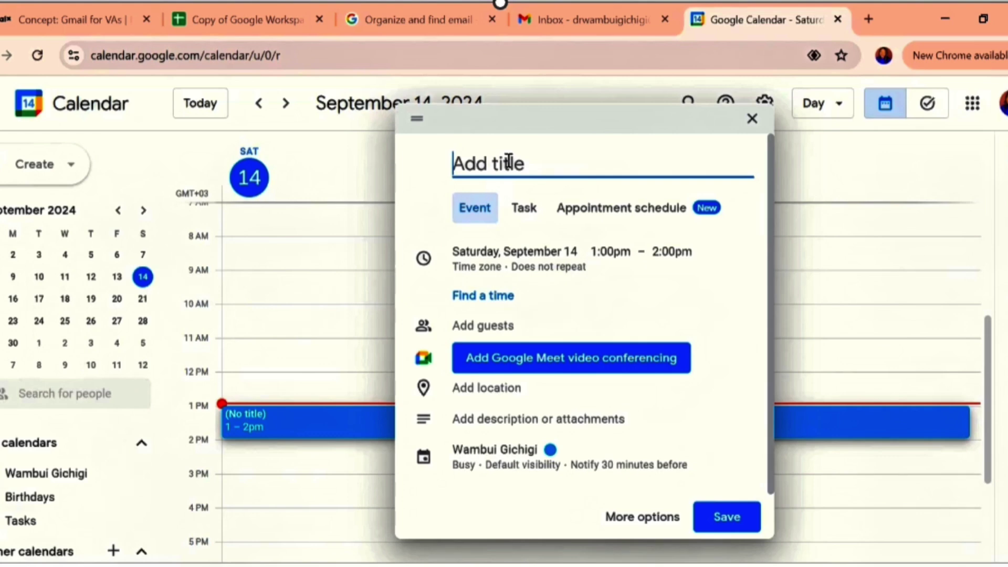
text(Po)
key(BackSpace)
key(BackSpace)
text(POost yo)
key(BackSpace)
key(BackSpace)
text(Google workspace YT)
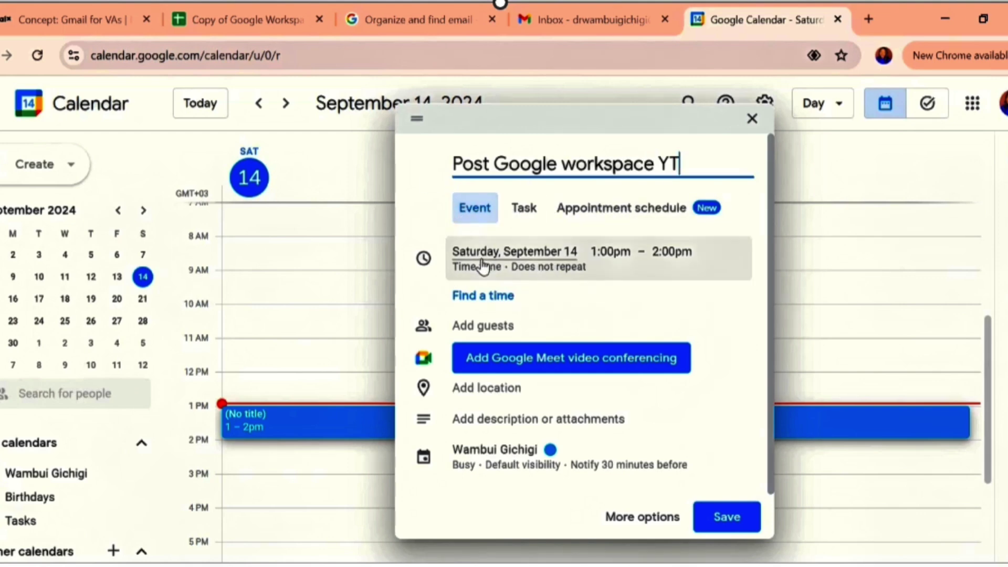
Schedule the new event for Tuesday, September 17, from 10:00am to 11:00am
click(520, 266)
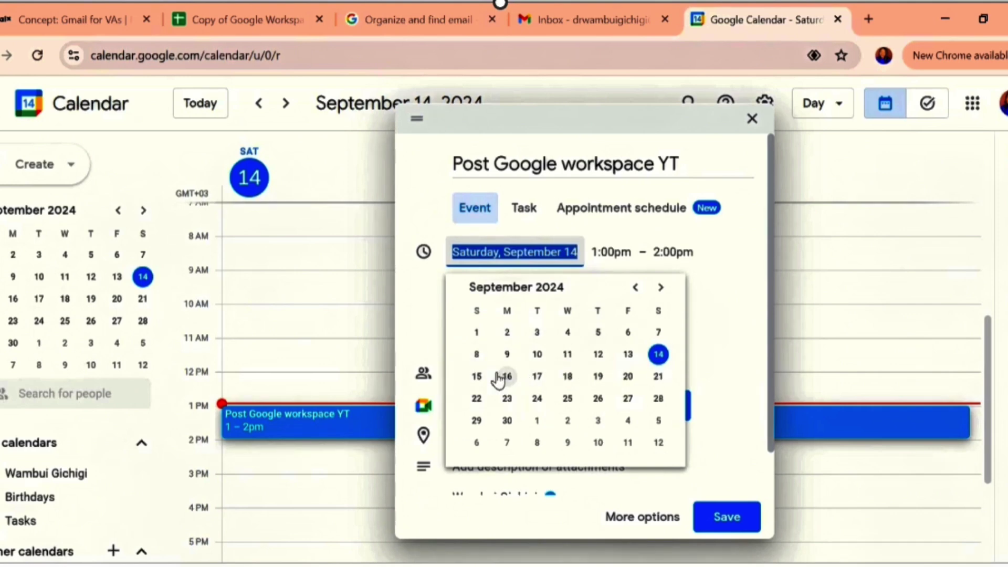
click(537, 378)
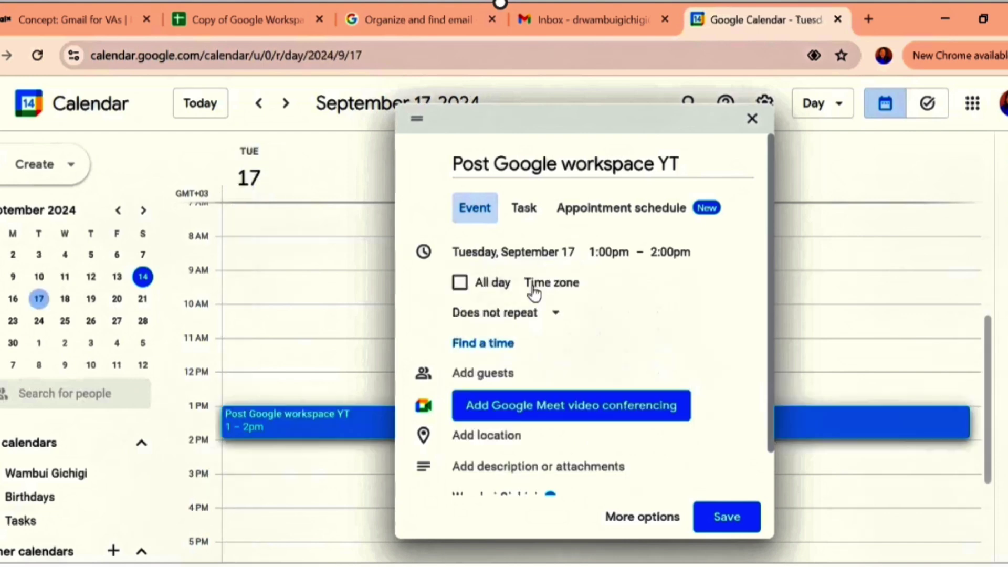
click(607, 252)
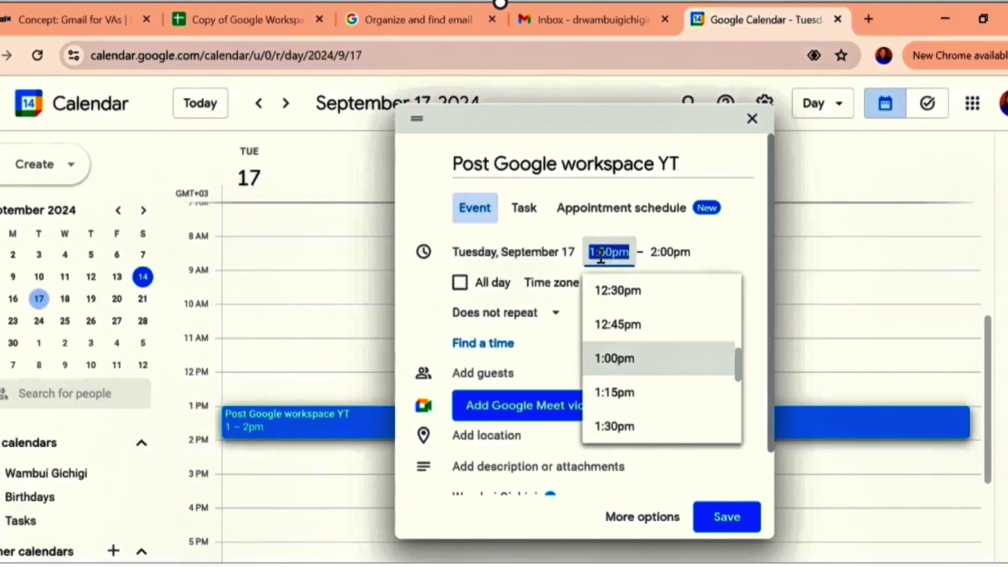
scroll(611, 326, up, 5)
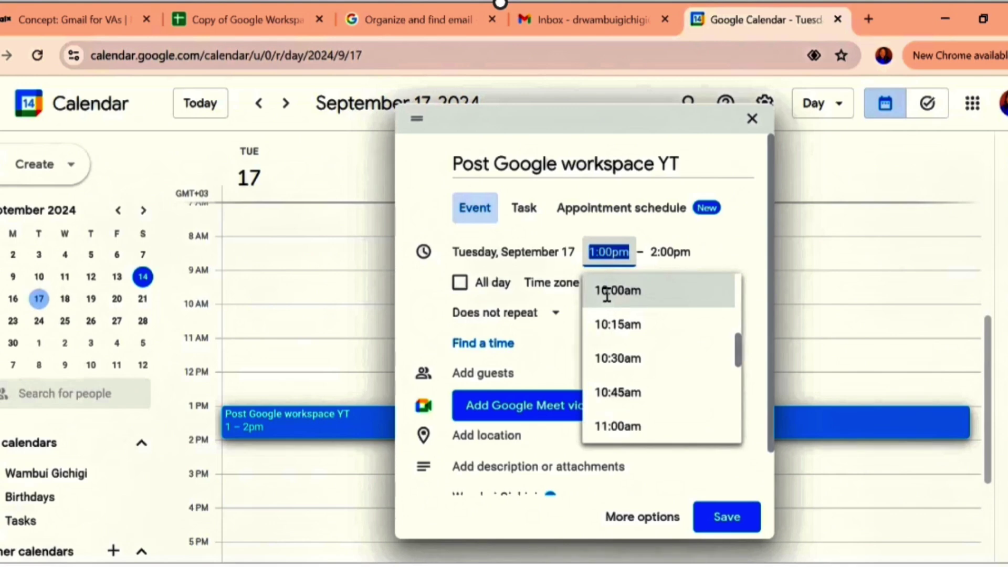
click(607, 292)
click(680, 252)
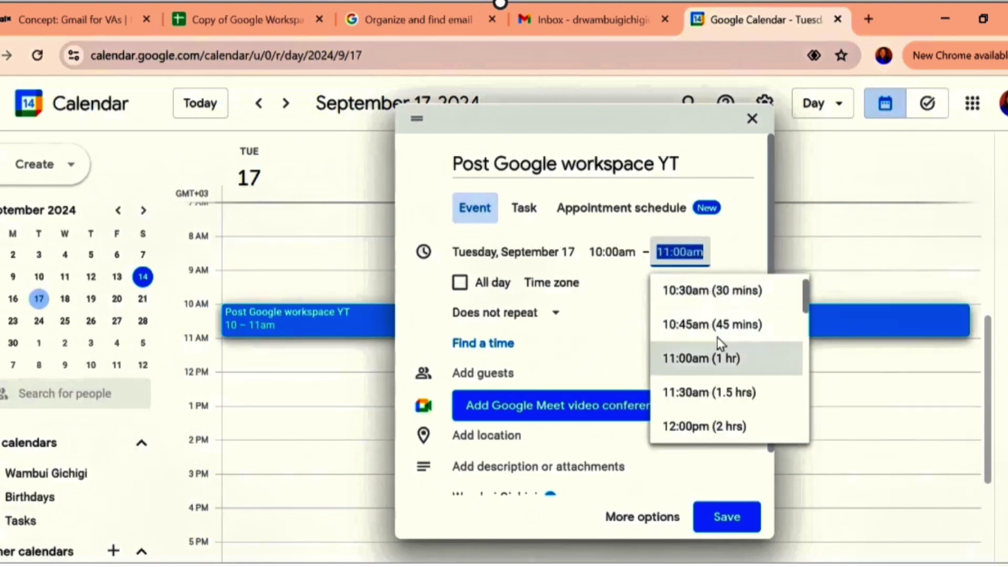
click(695, 357)
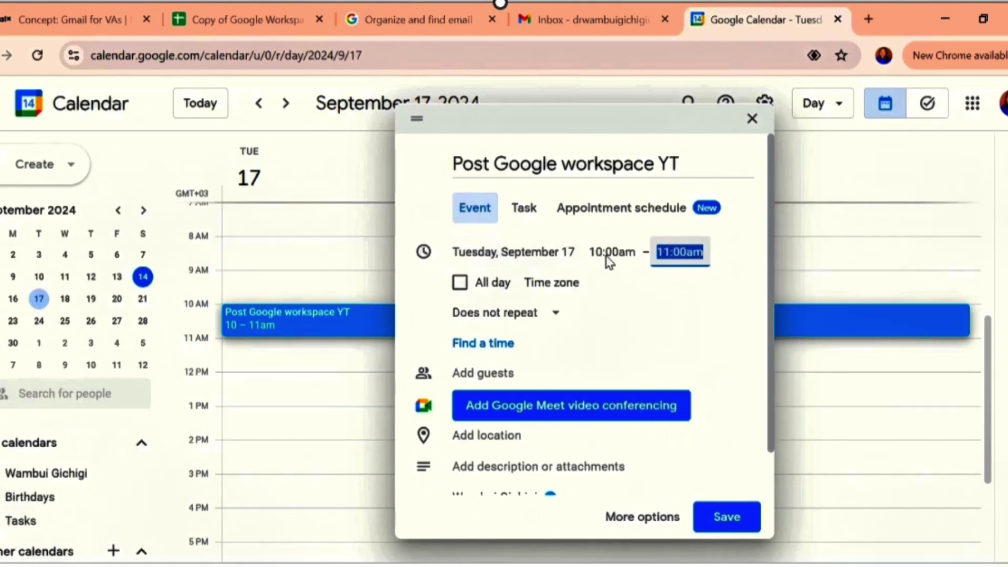
click(461, 286)
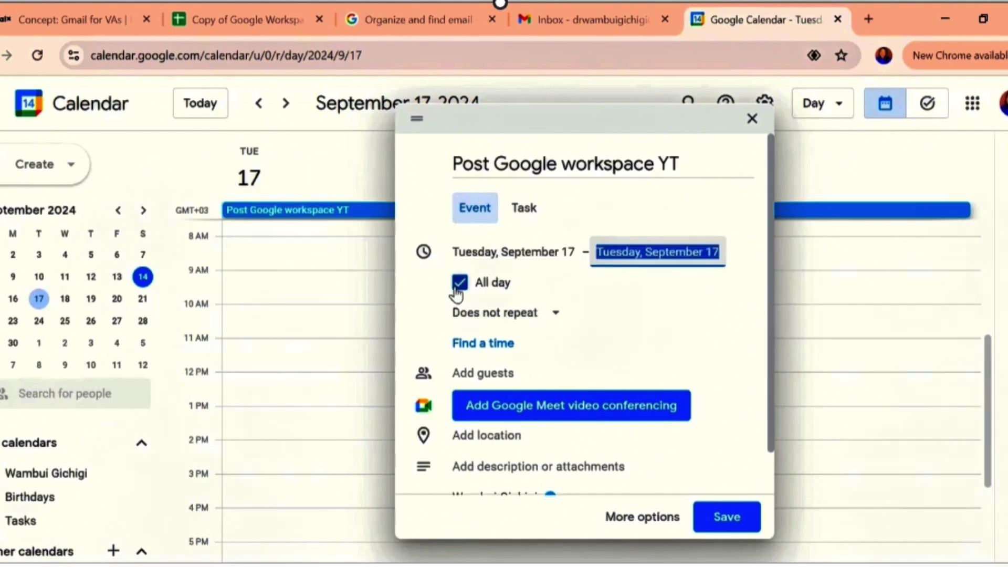
click(459, 284)
click(612, 252)
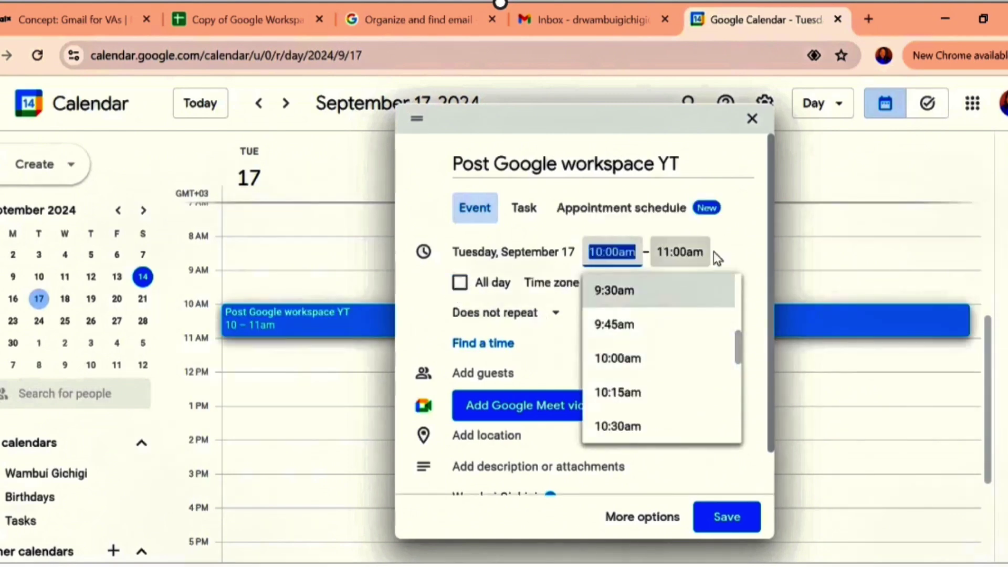
click(551, 338)
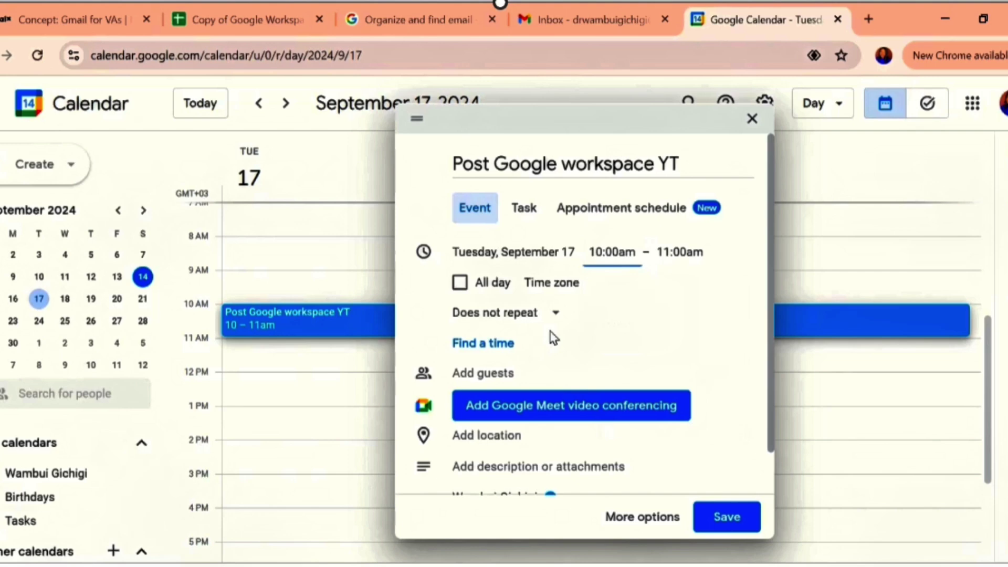
Apply (GMT+03:00) East Africa Time as the event's time zone and make it repeat every weekday (Monday to Friday)
click(555, 284)
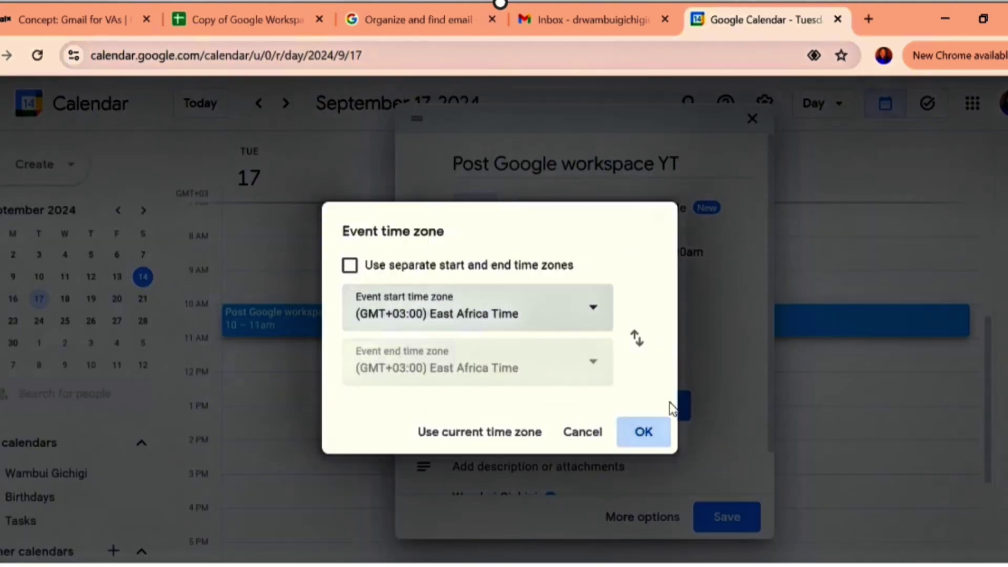
click(644, 433)
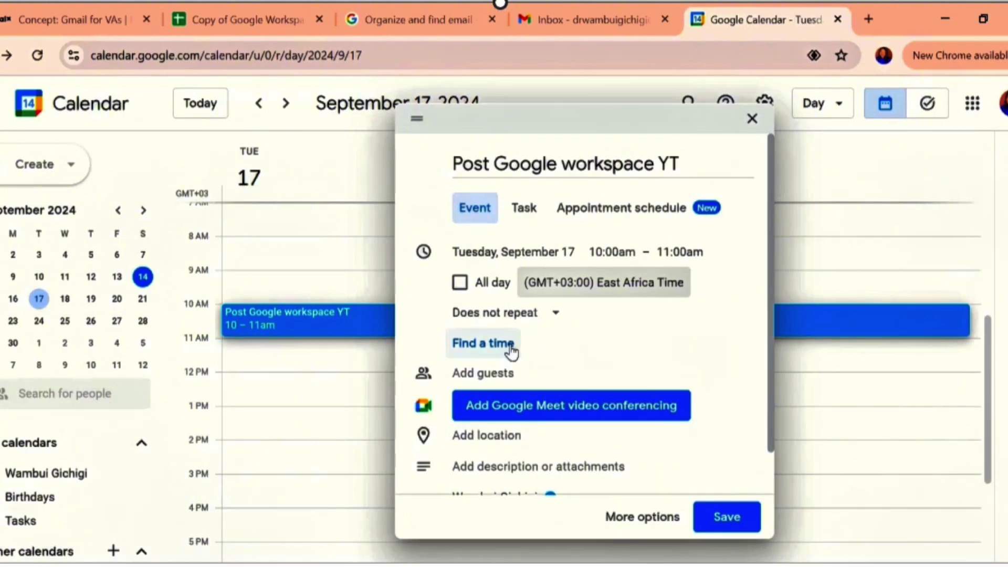
click(531, 318)
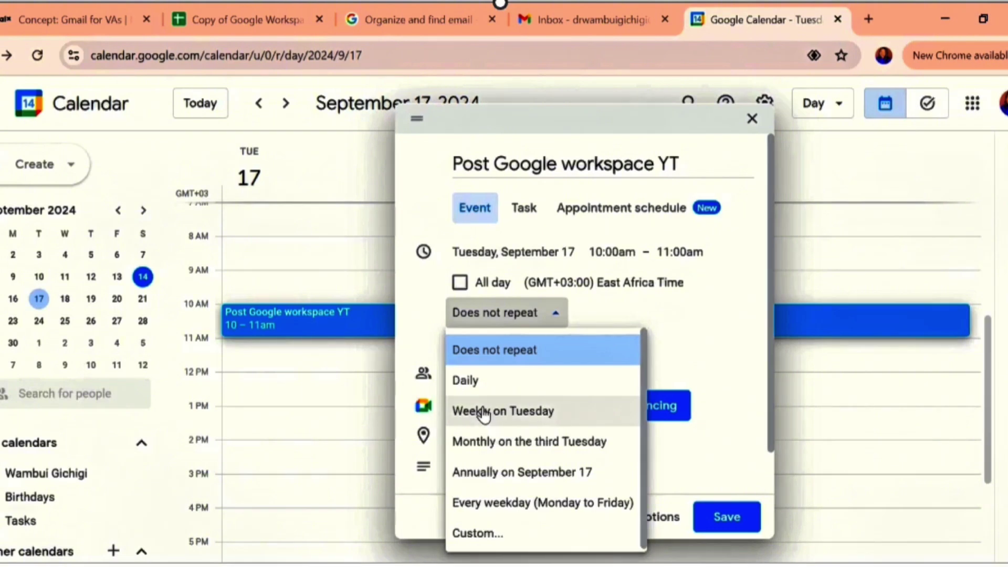
click(473, 506)
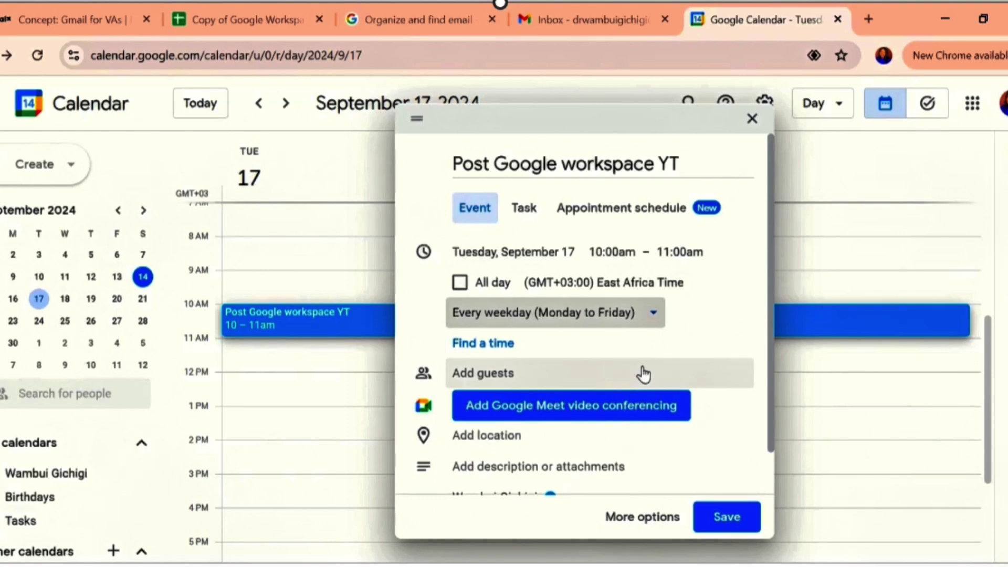
Customize the event's recurrence to repeat every 1 week on Tuesday and Saturday, never ending
scroll(643, 315, down, 1)
click(652, 272)
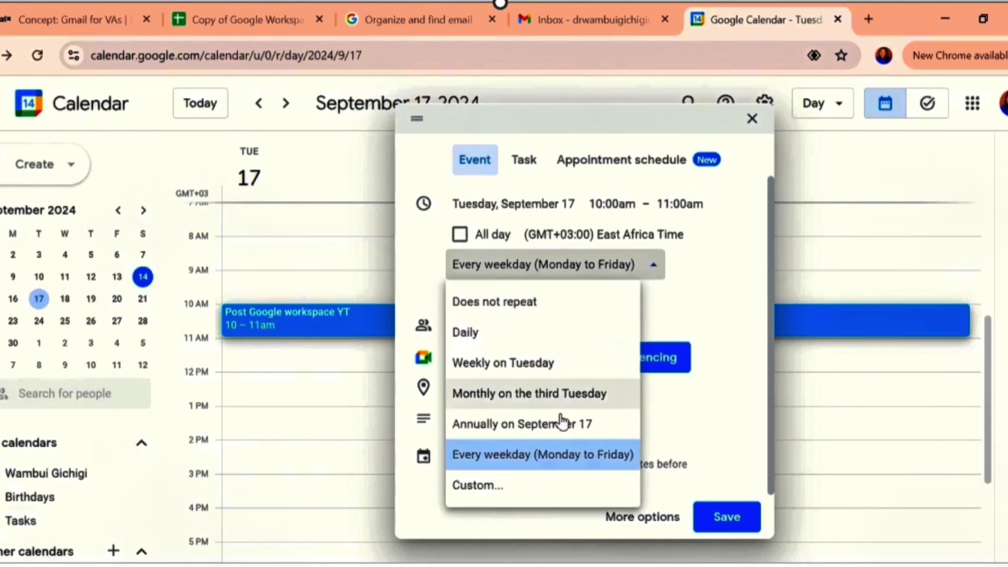
click(479, 484)
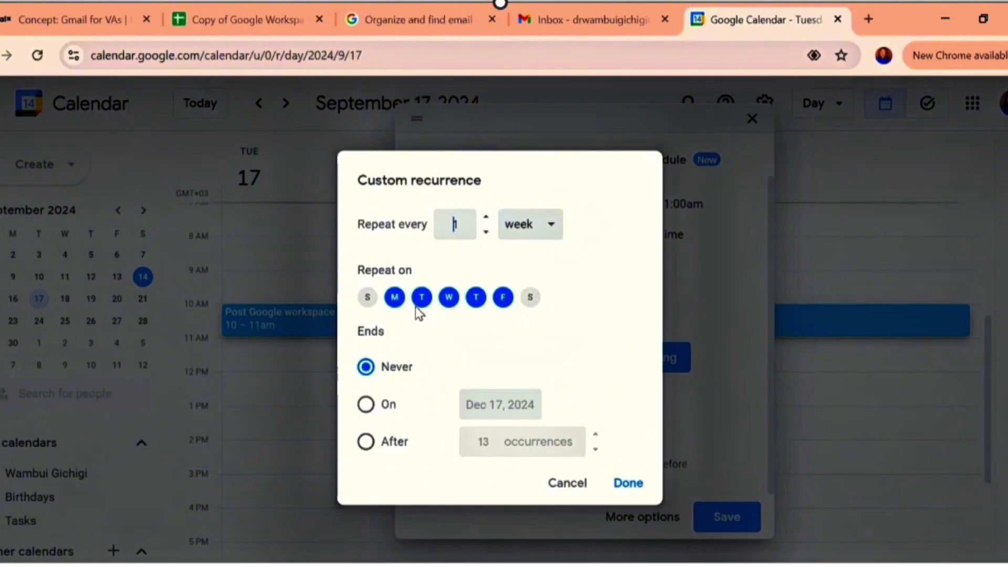
click(396, 301)
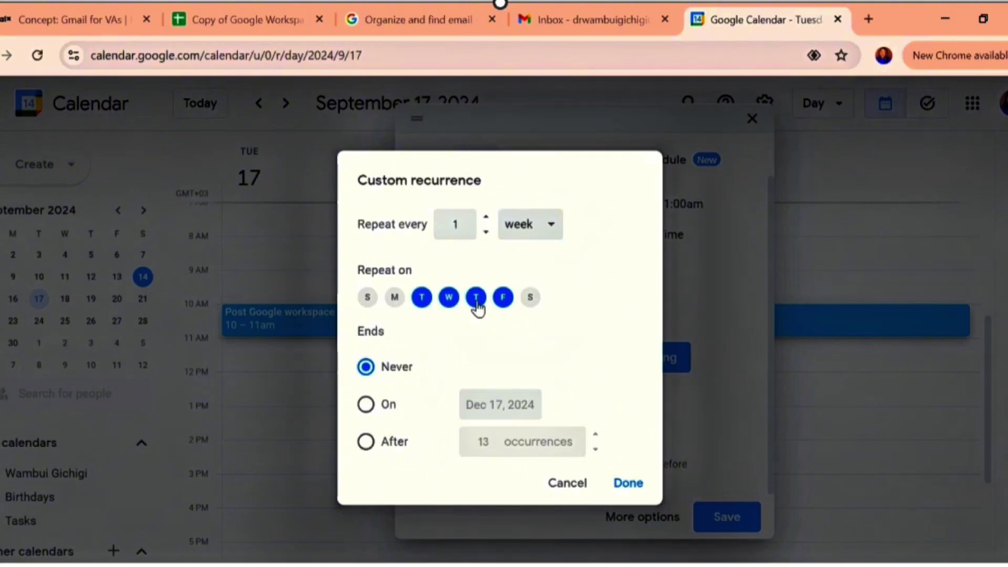
click(451, 301)
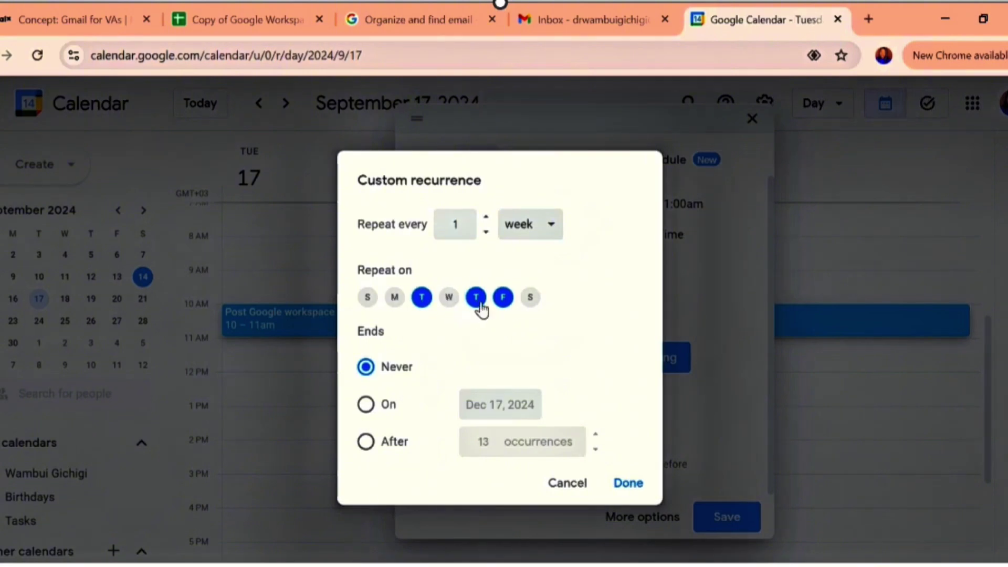
click(477, 303)
click(503, 303)
click(531, 303)
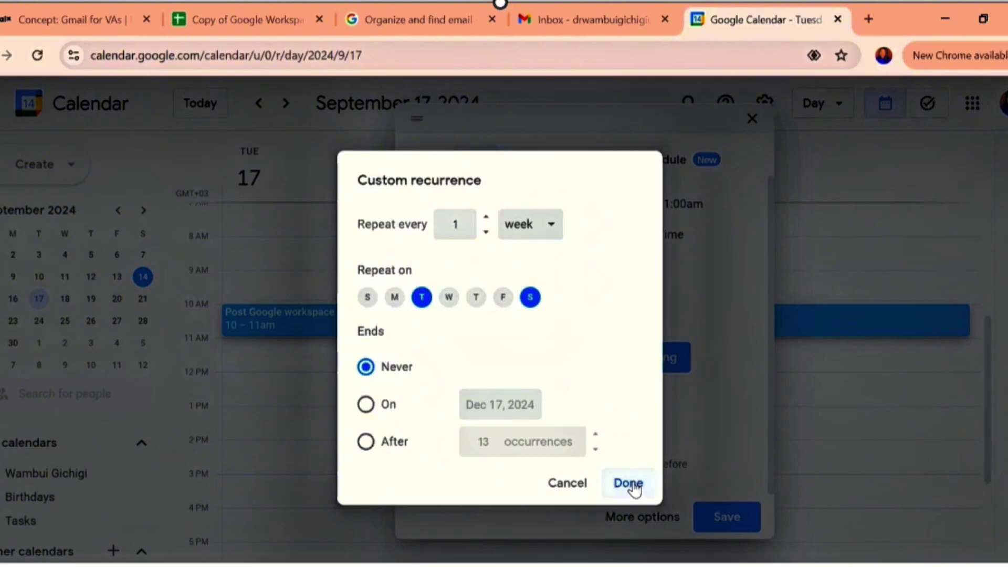
click(632, 484)
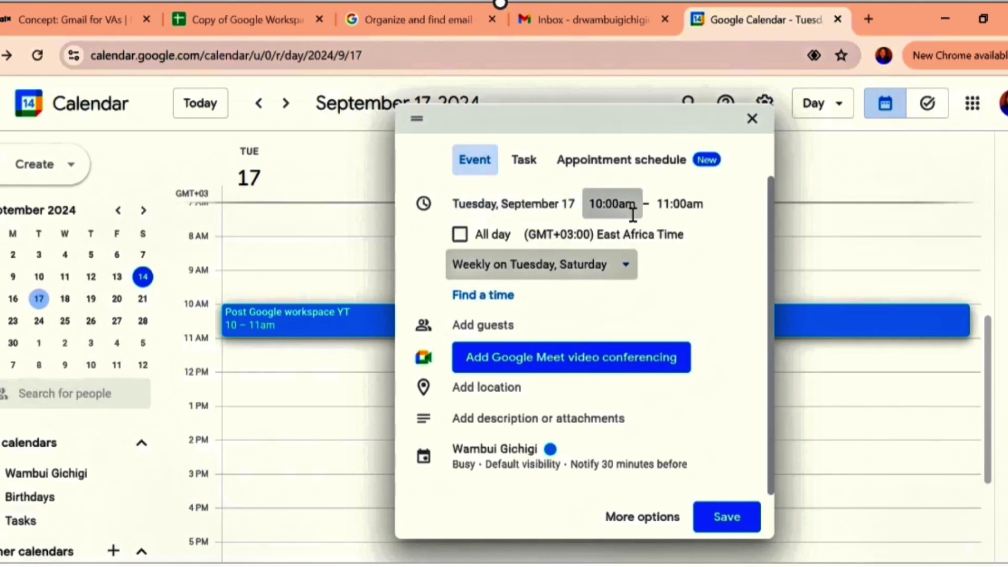
click(457, 327)
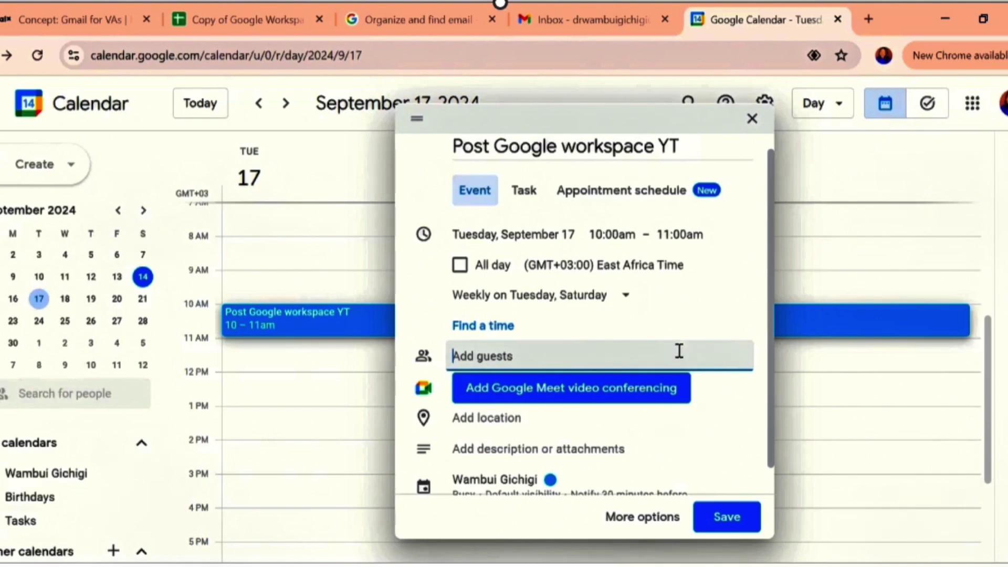
scroll(646, 344, down, 1)
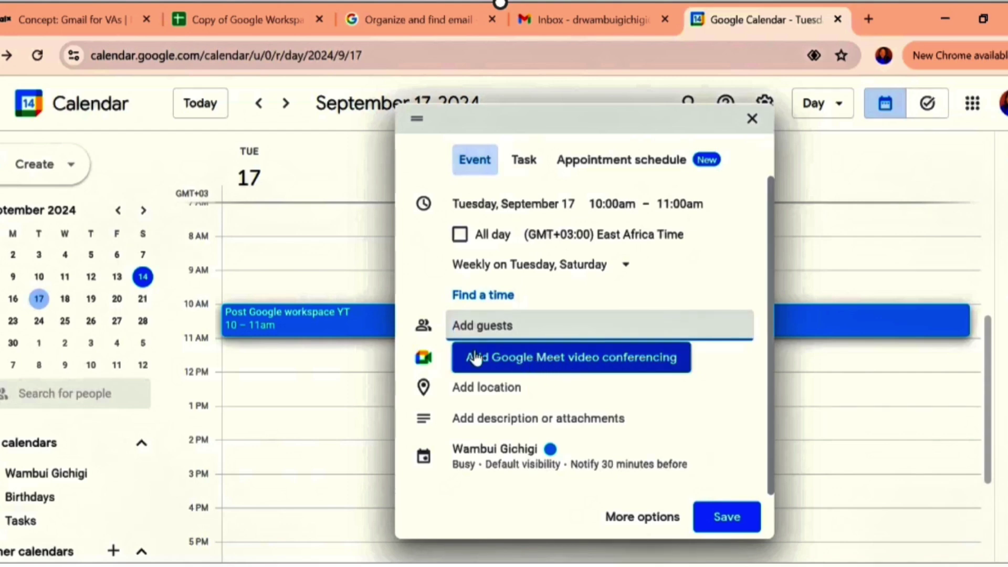
click(487, 395)
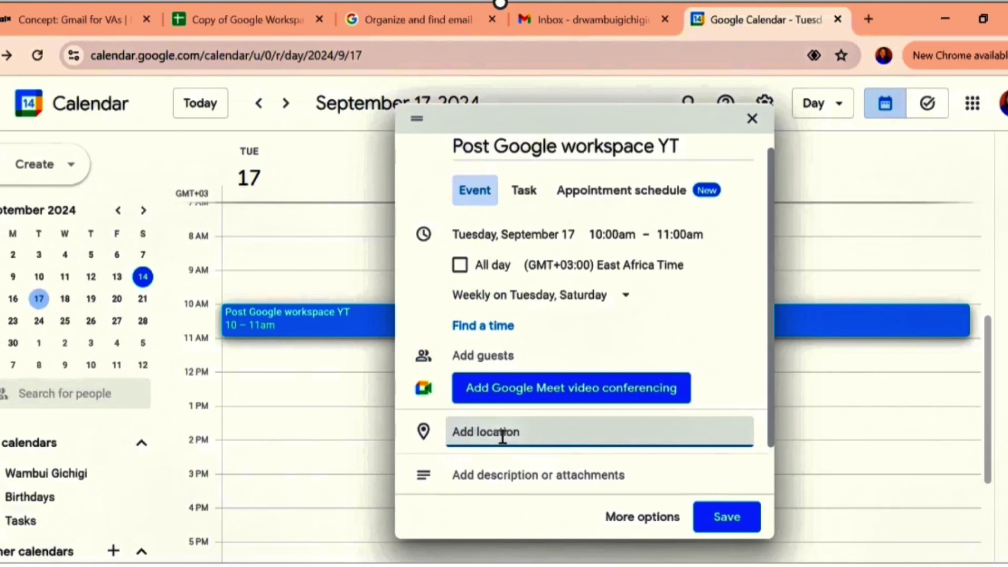
scroll(502, 437, down, 1)
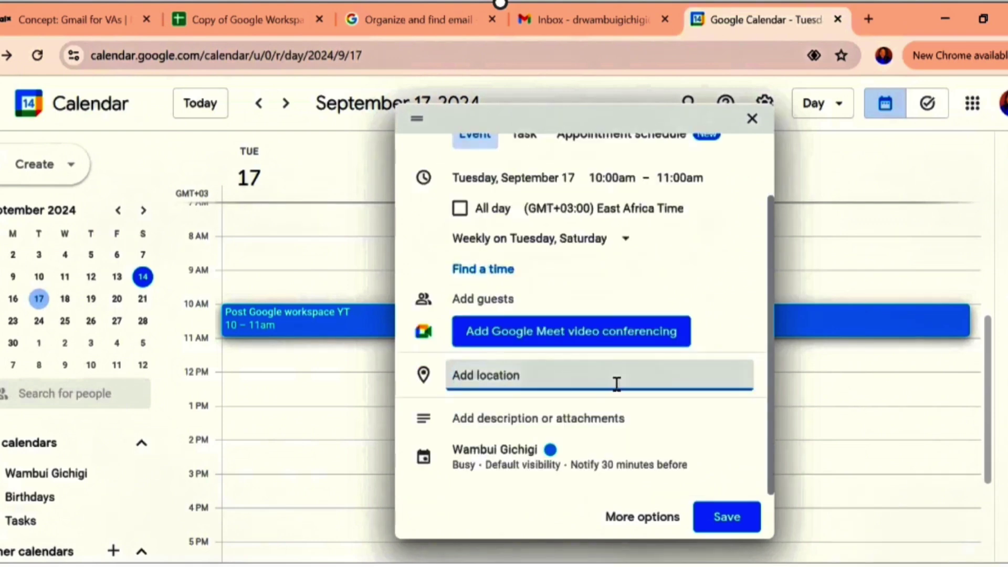
scroll(513, 419, up, 1)
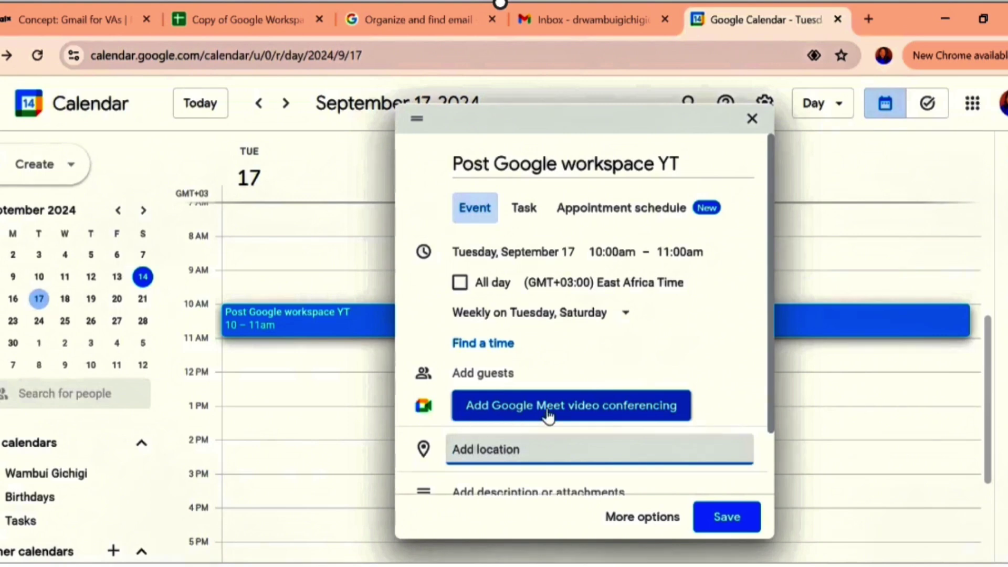
Add Google Meet video conferencing to the event, then open its meeting page and close it again
click(506, 415)
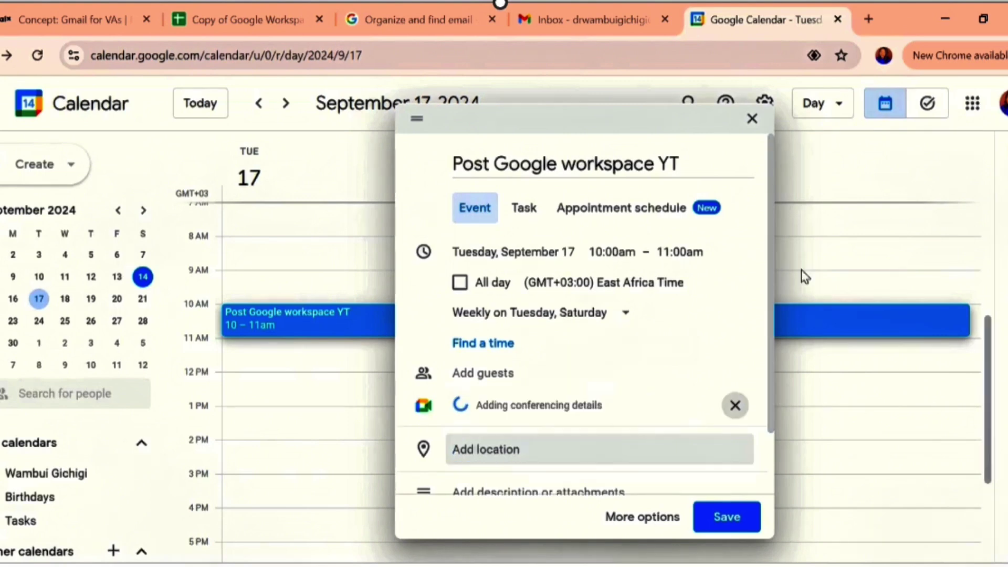
scroll(552, 399, down, 3)
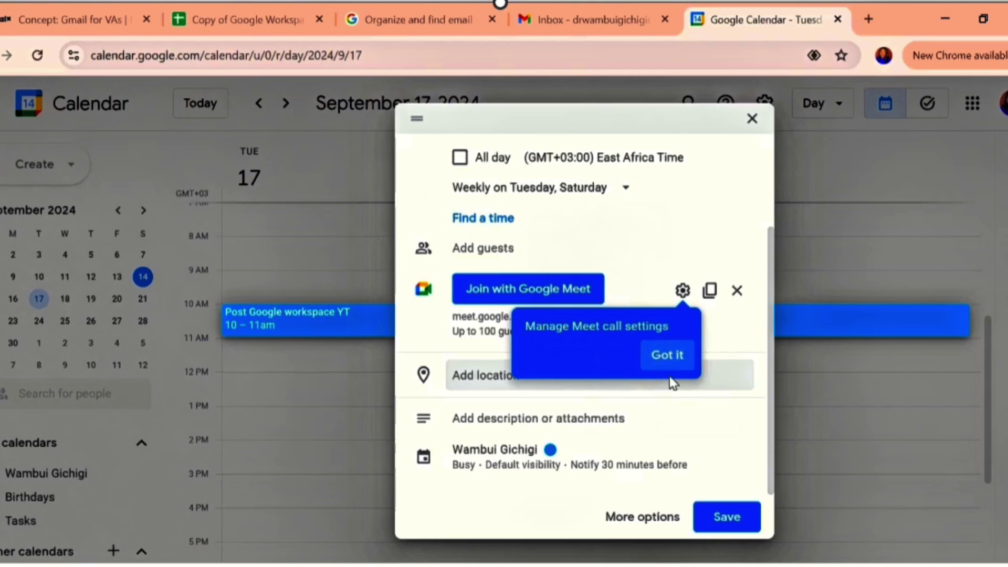
click(666, 355)
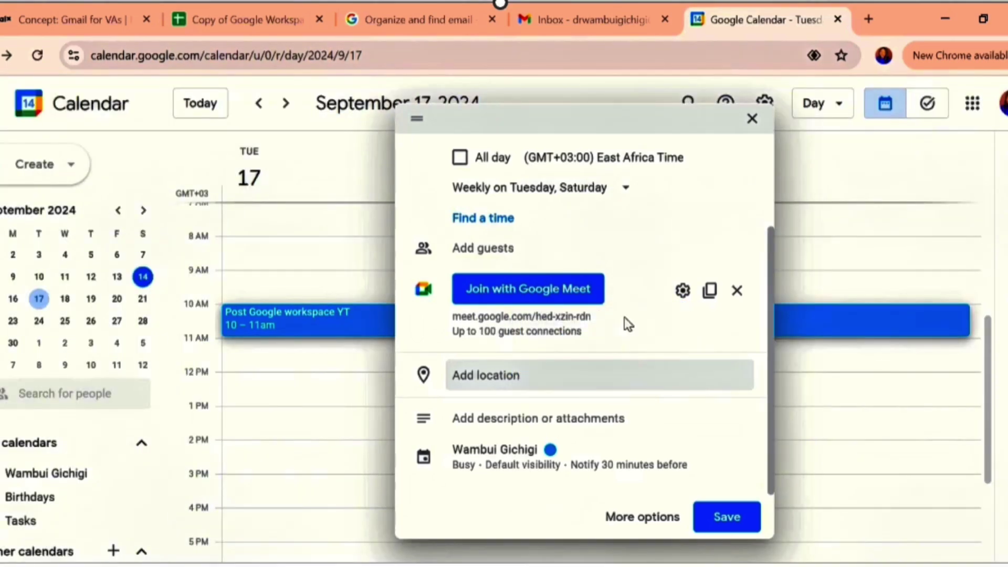
click(601, 291)
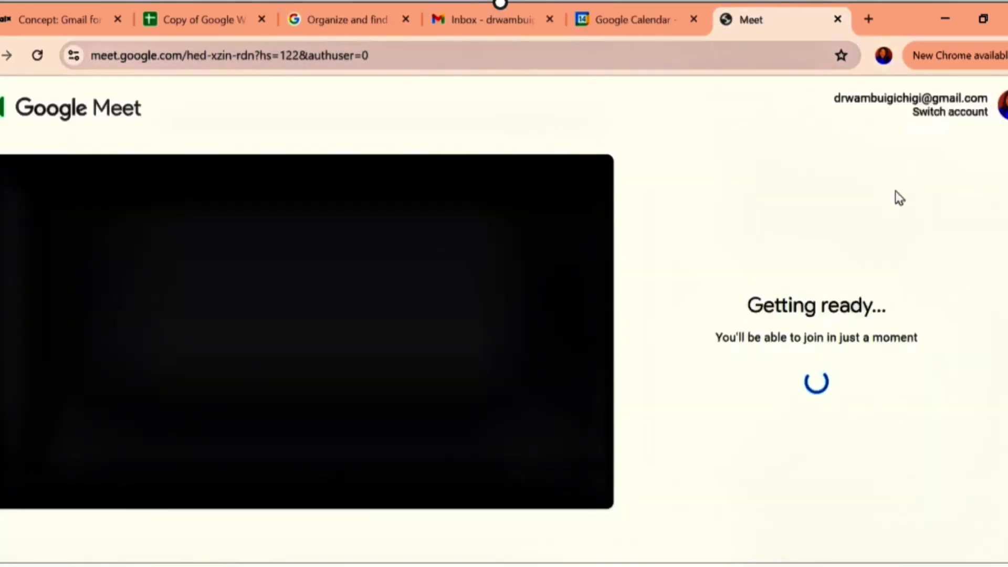
click(837, 20)
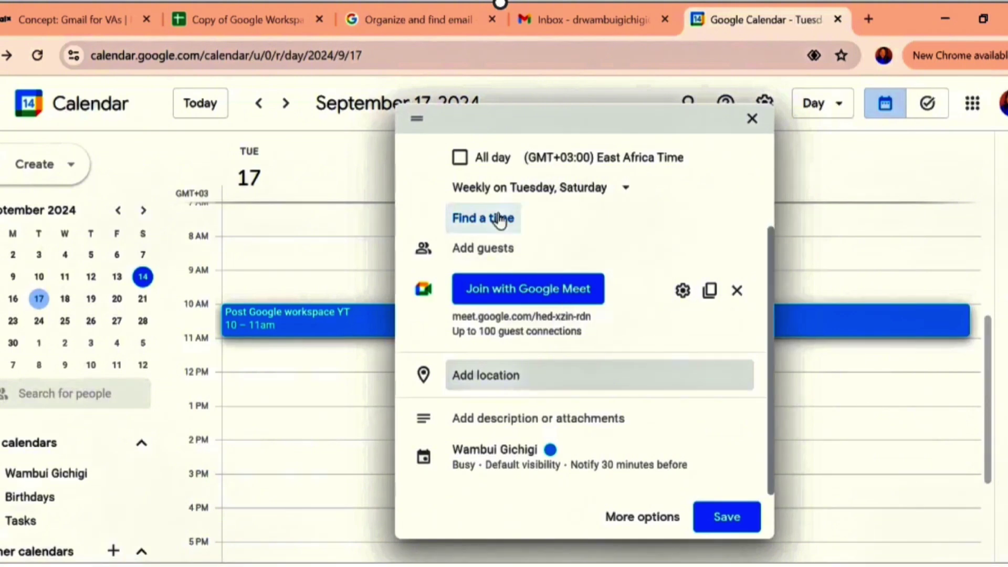
Open the event's description field, leave it empty, and save the event
click(535, 420)
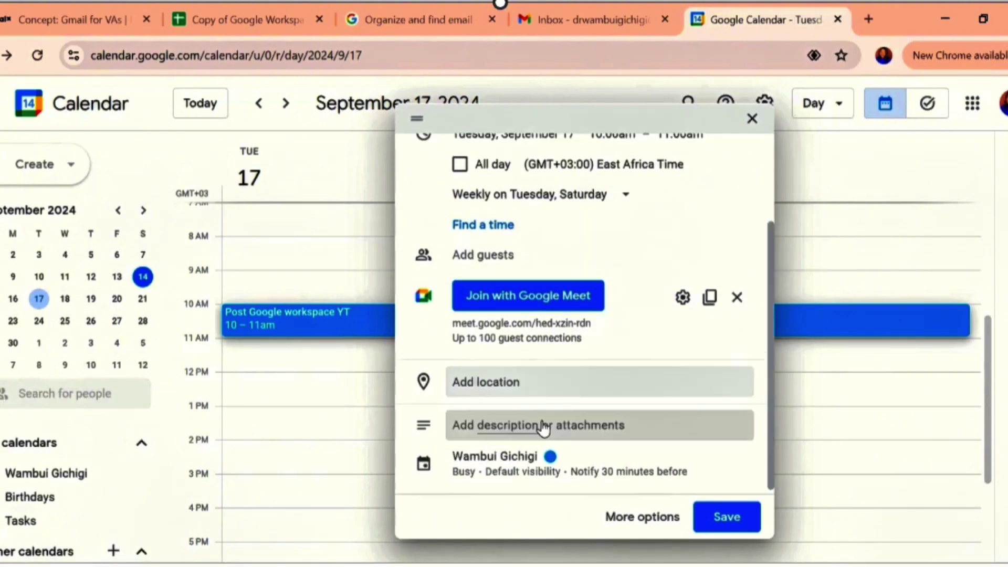
scroll(525, 436, down, 2)
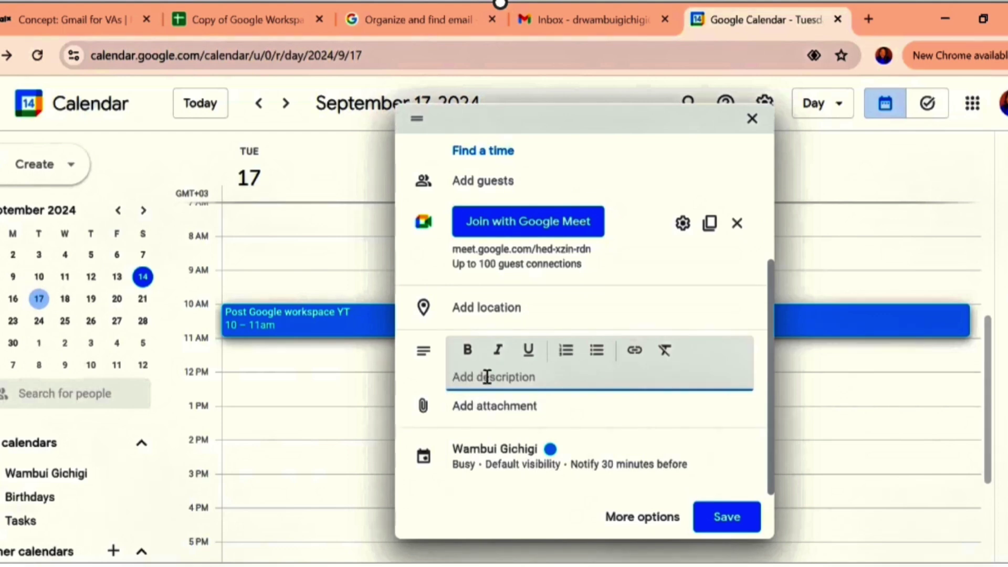
text(LKO)
key(BackSpace)
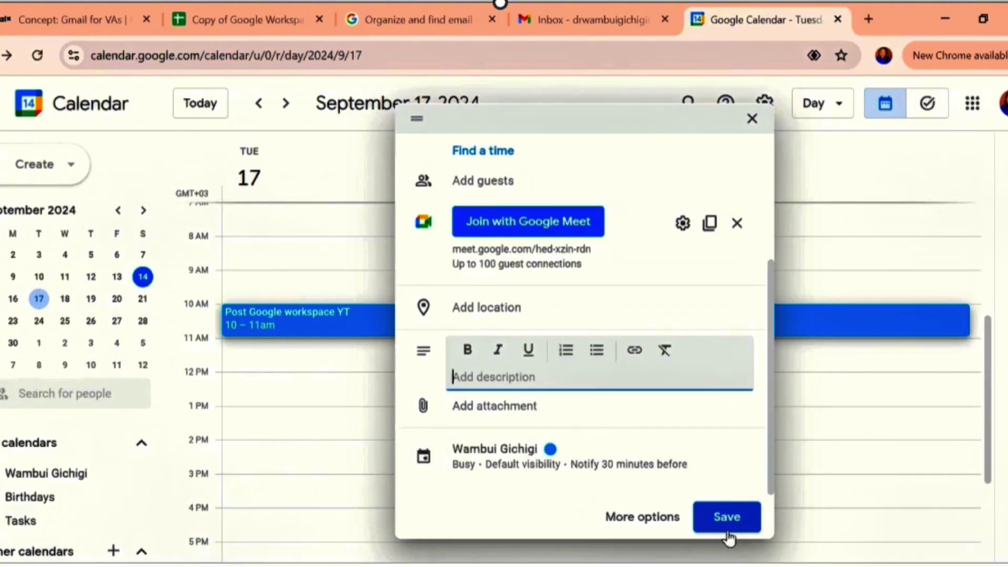
click(725, 521)
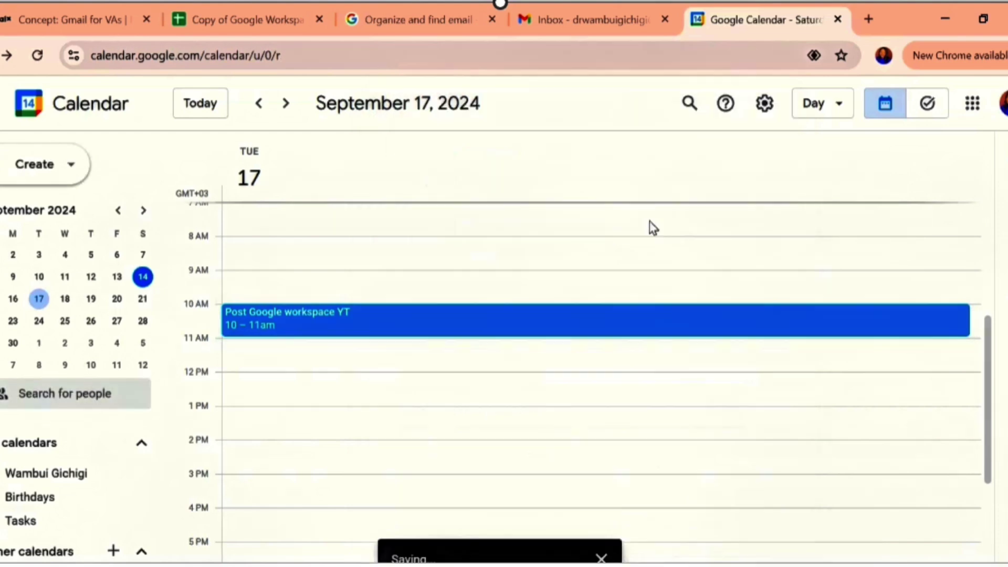
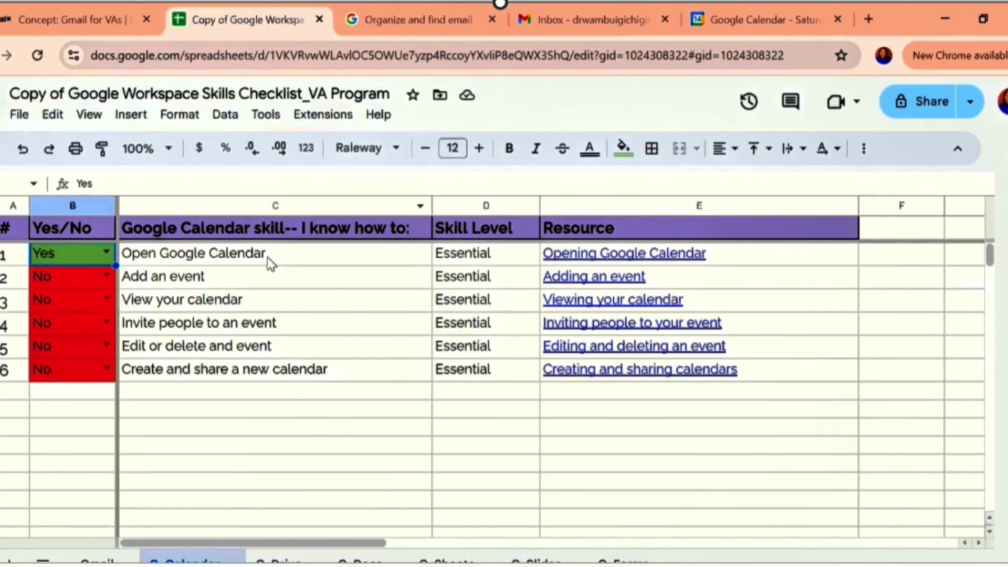
Set the "Add an event" skill to Yes in the Google Calendar skills checklist
click(107, 277)
click(66, 300)
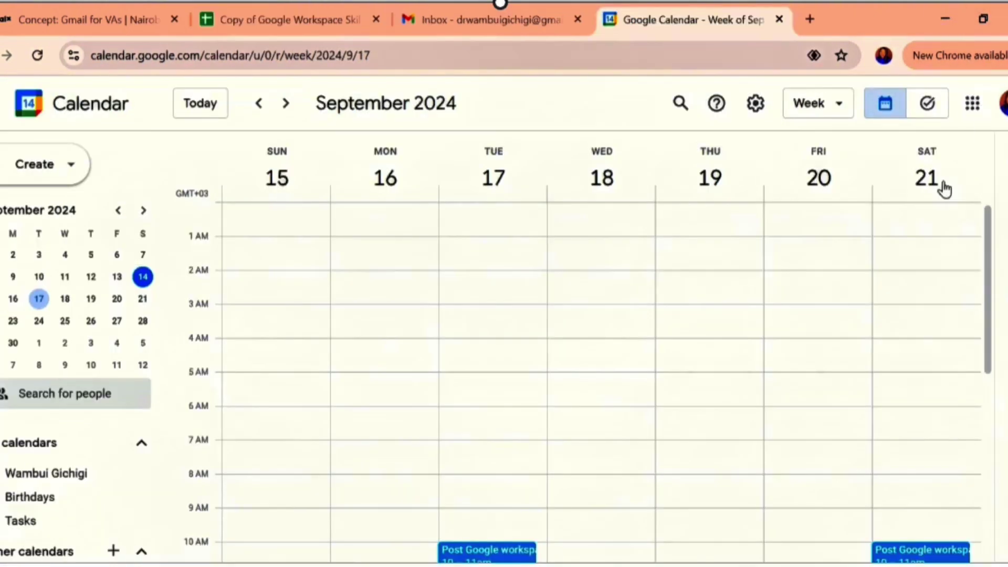
Examine the scheduled events and tasks in the calendar's Week view, from morning through evening
scroll(753, 338, down, 3)
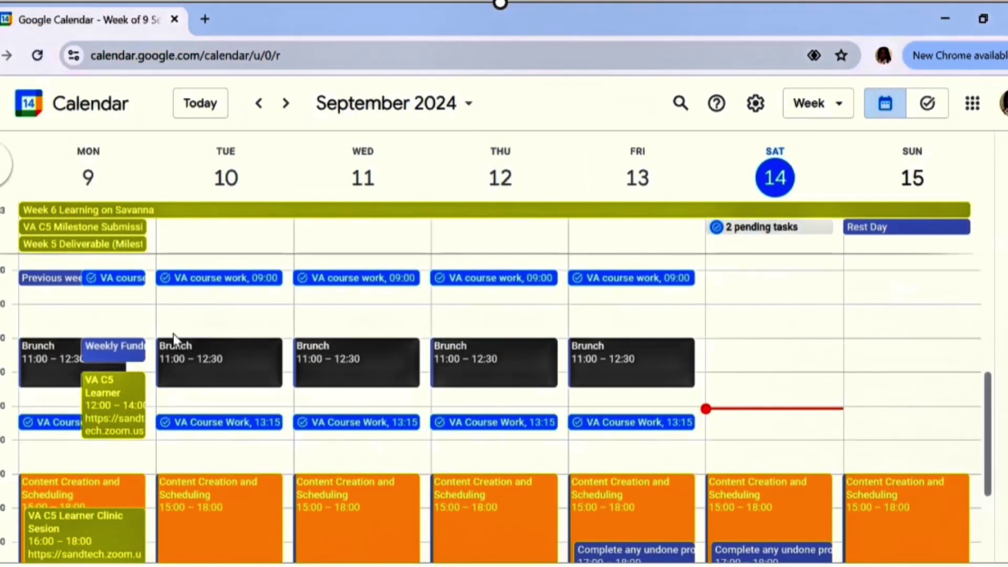
scroll(781, 443, down, 3)
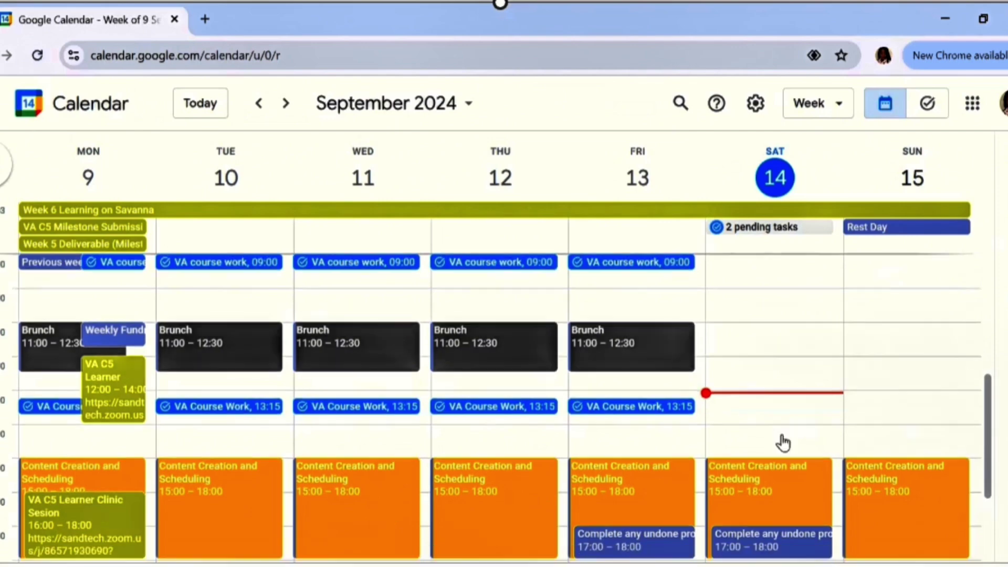
scroll(720, 351, up, 3)
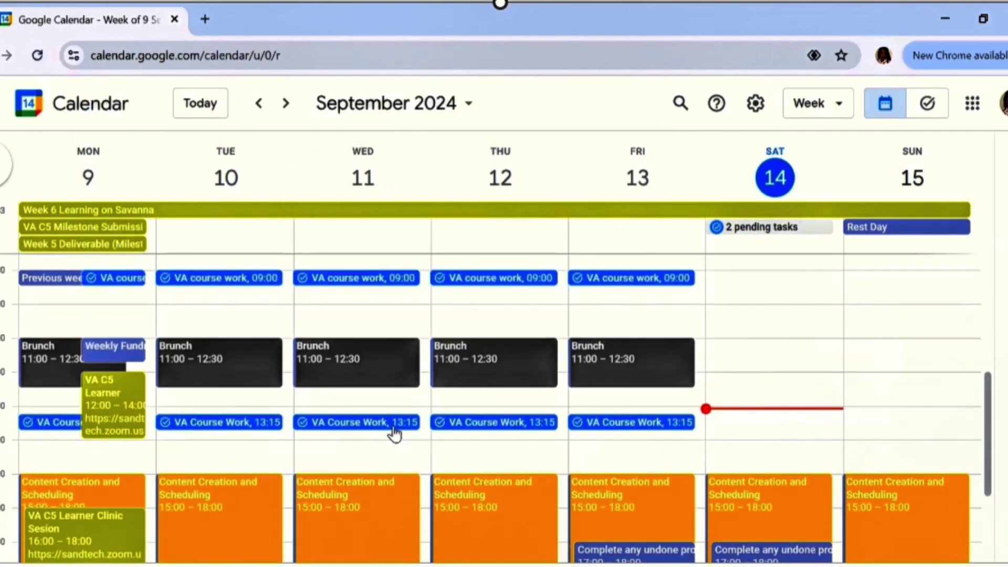
scroll(285, 446, down, 3)
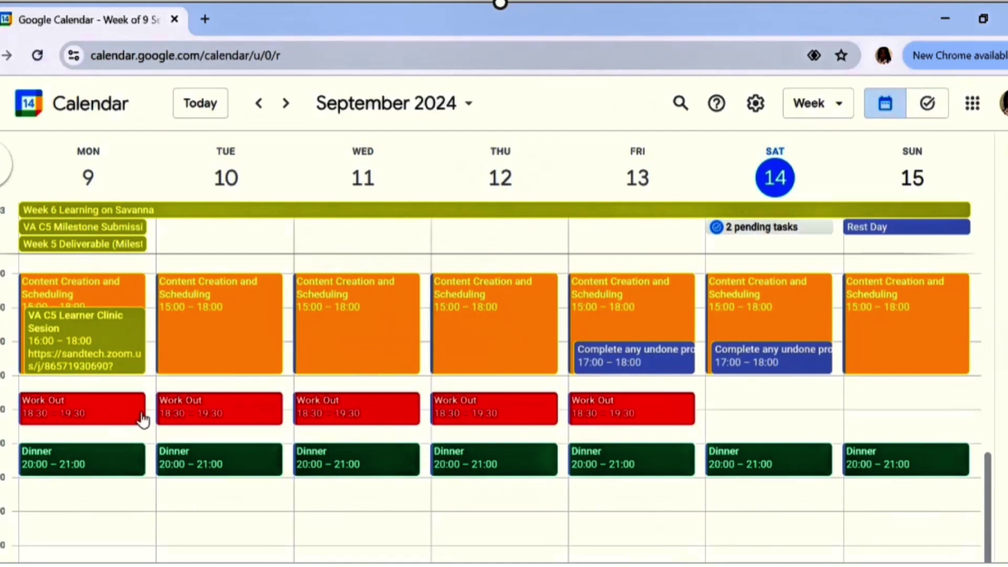
scroll(277, 310, up, 10)
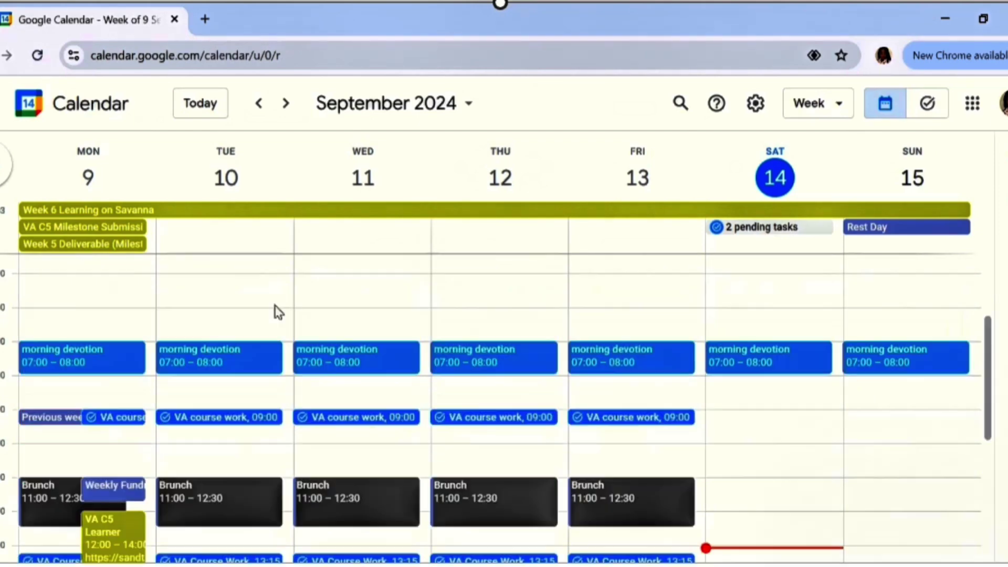
scroll(565, 326, down, 10)
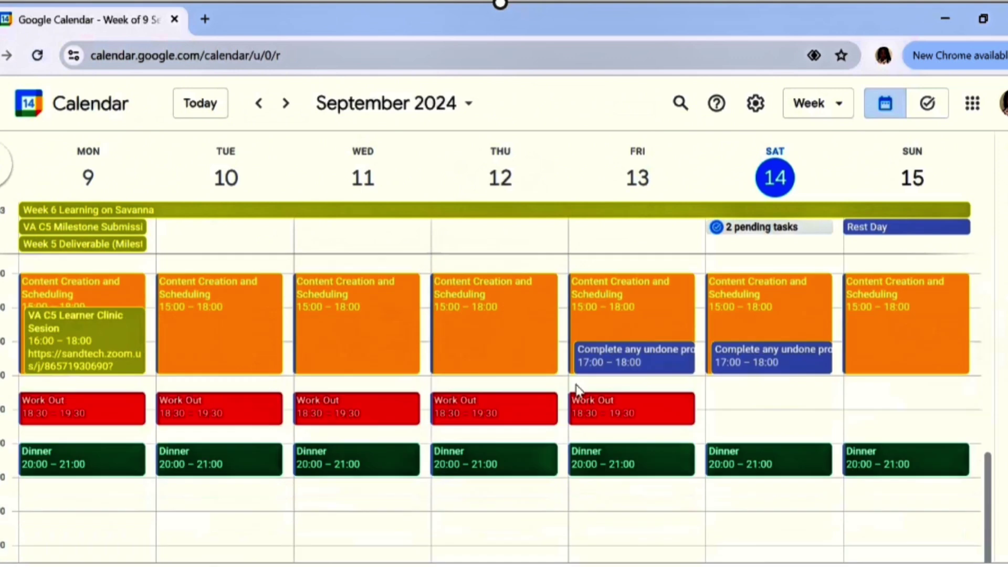
Switch the calendar to Day view and examine the events and pending tasks for 14 September 2024
click(836, 102)
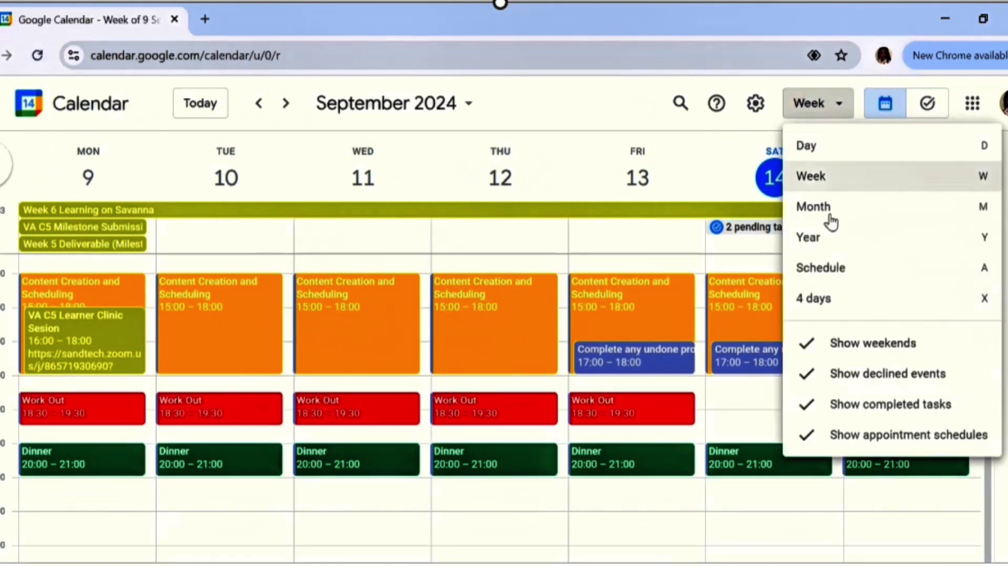
click(817, 153)
scroll(506, 310, up, 10)
scroll(506, 304, down, 5)
scroll(505, 304, down, 5)
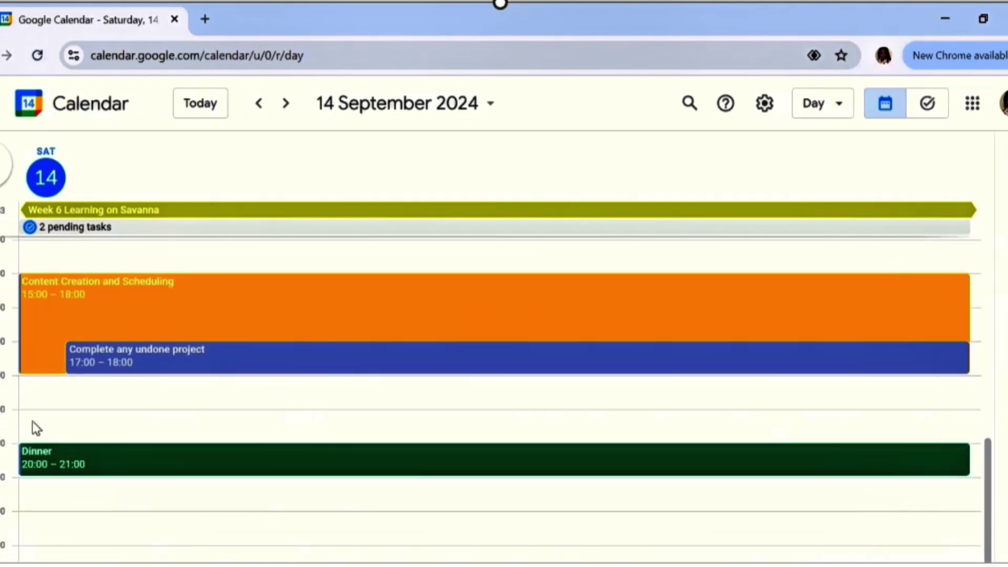
scroll(120, 288, up, 3)
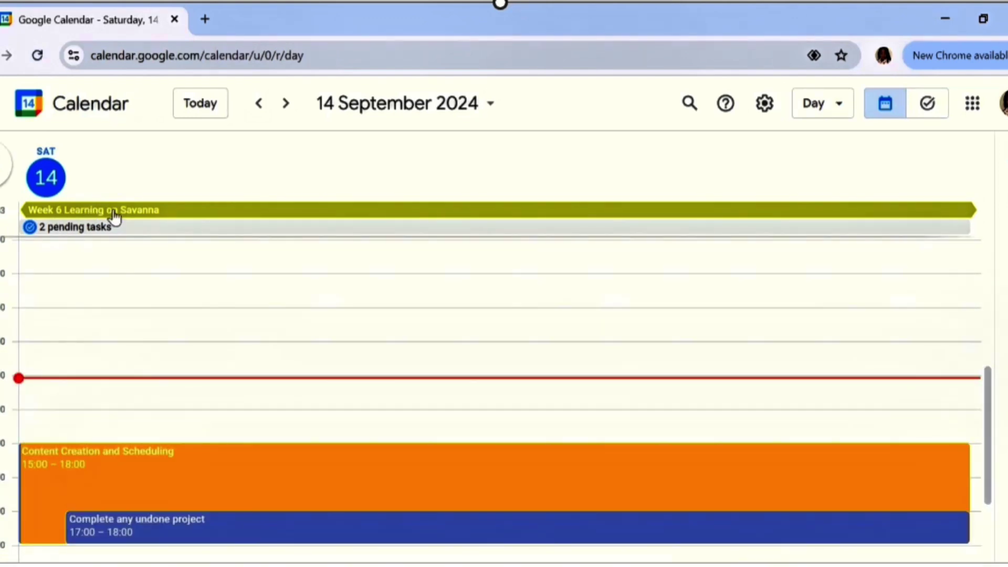
scroll(136, 325, up, 3)
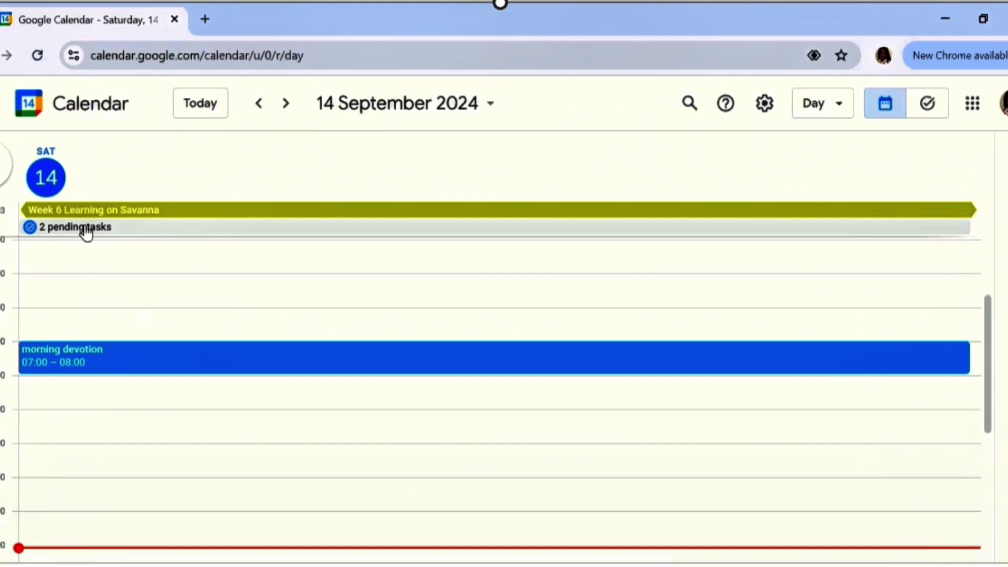
scroll(166, 415, down, 2)
scroll(173, 416, down, 2)
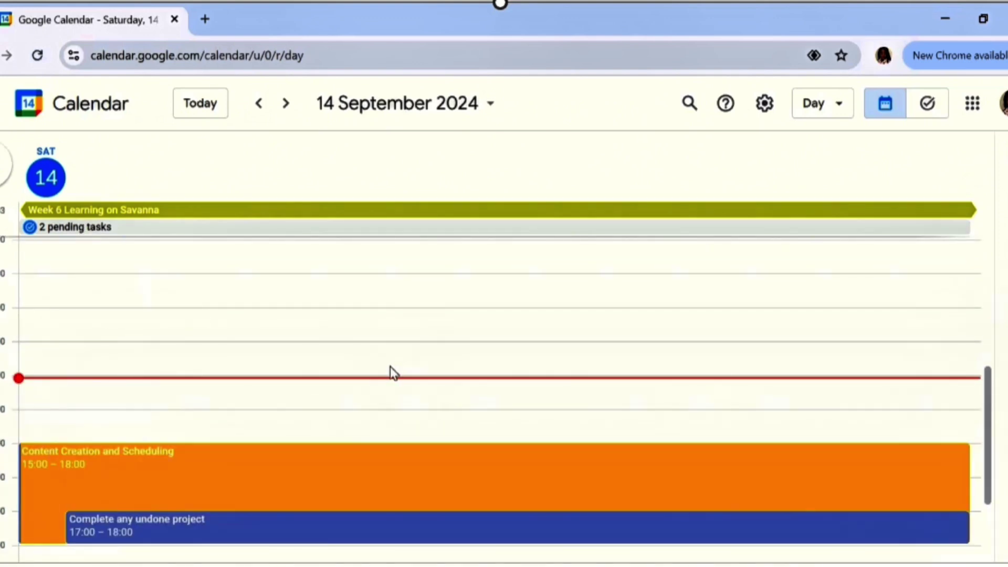
scroll(382, 377, down, 3)
Return the calendar to Week view, then display September 2024 in Month view
click(823, 103)
click(833, 179)
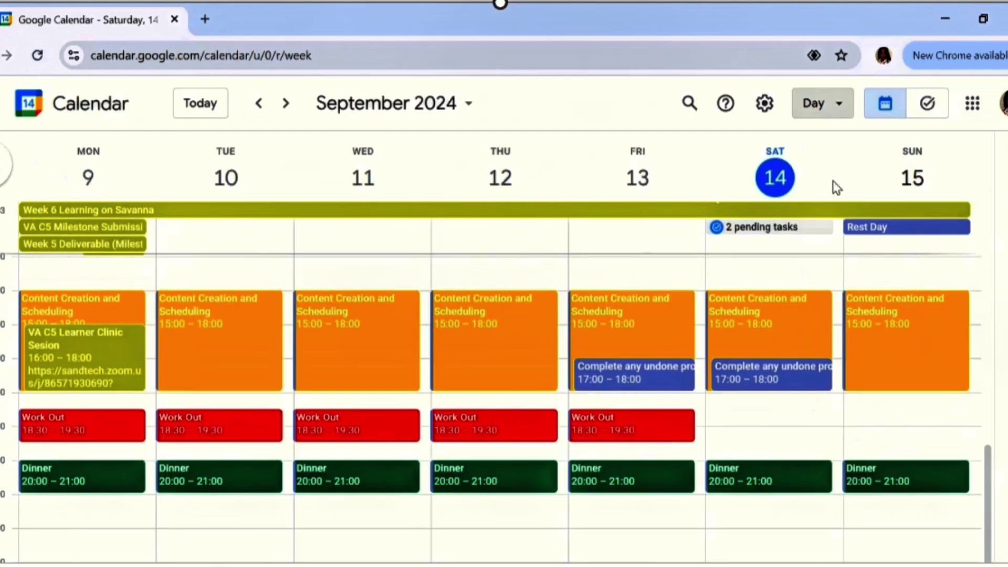
click(801, 110)
click(802, 212)
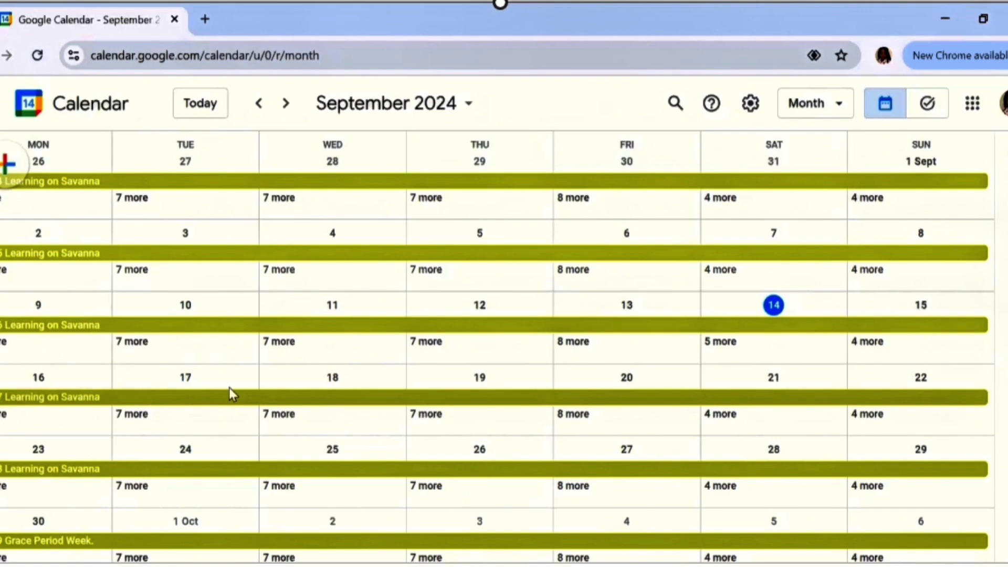
Browse the calendar's Month view forward from September 2024 to March 2025
scroll(506, 420, down, 2)
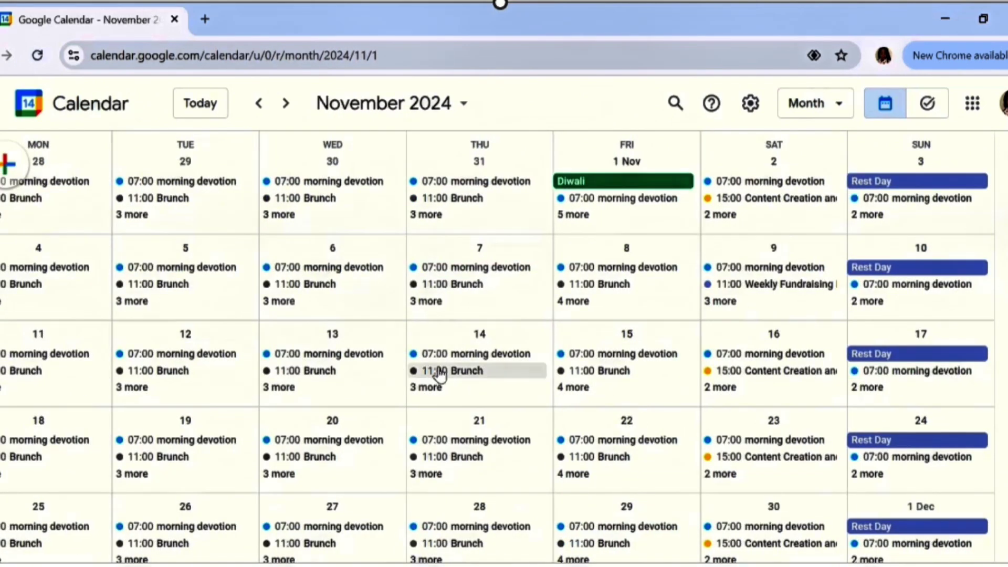
scroll(589, 461, down, 1)
scroll(310, 391, down, 3)
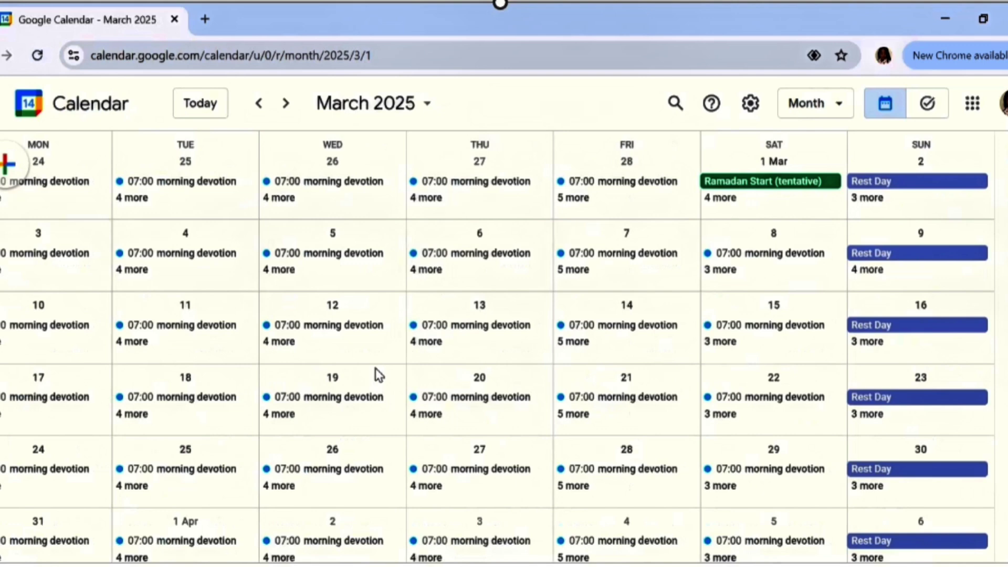
scroll(378, 374, down, 2)
scroll(220, 227, up, 2)
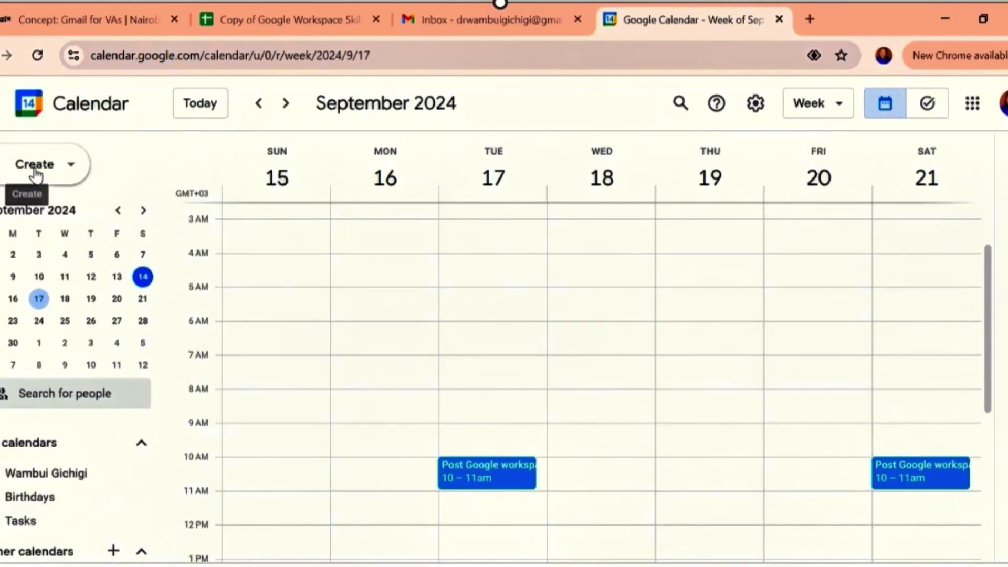
Open the Tuesday, September 17 "Post Google workspace YT" event for editing and set its colour to red
click(512, 478)
click(512, 479)
click(509, 483)
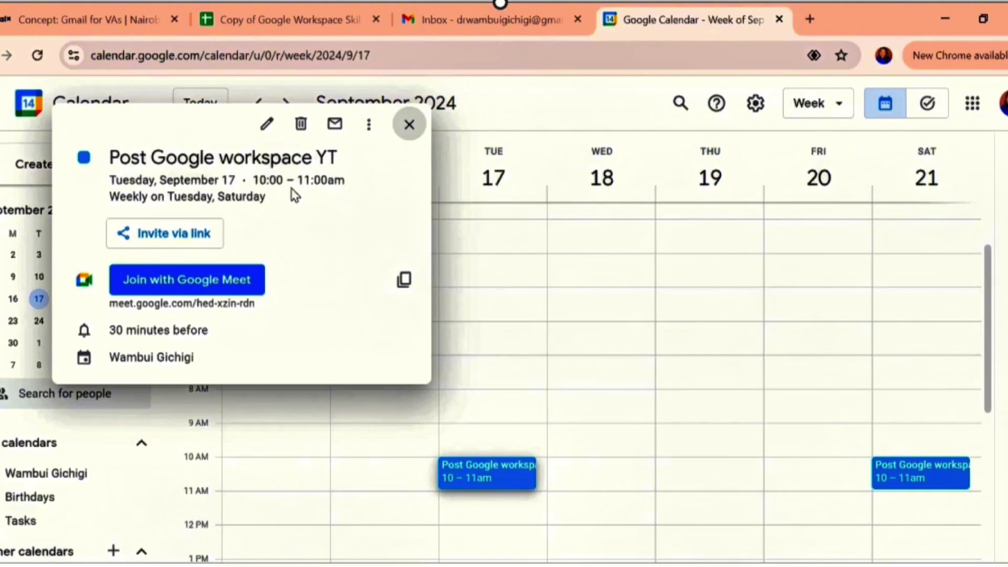
click(266, 124)
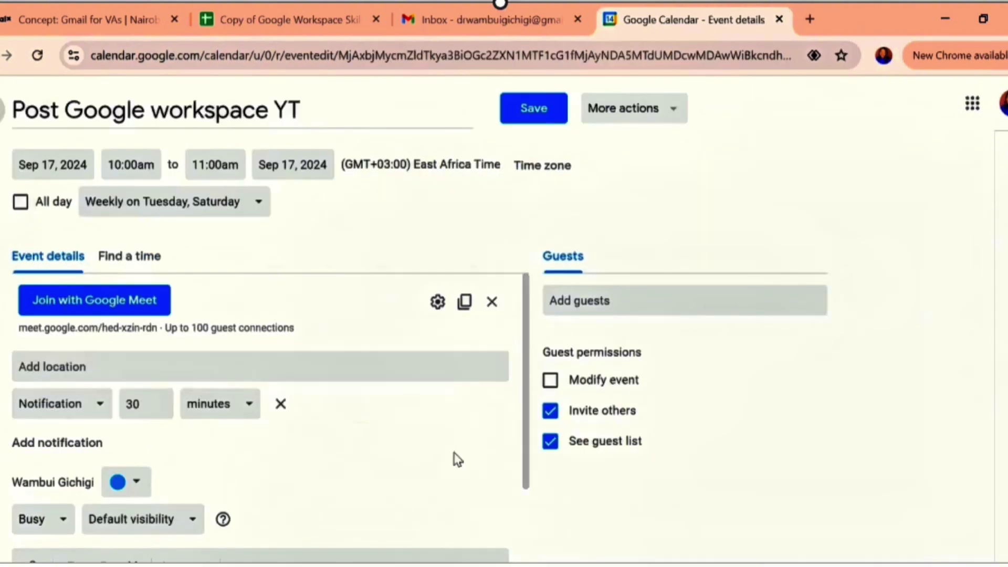
scroll(353, 412, down, 2)
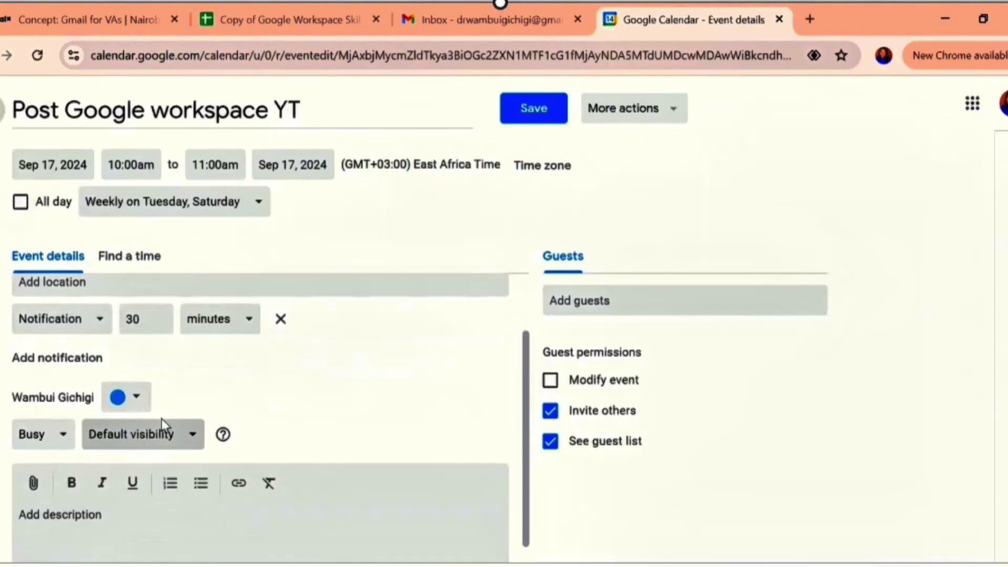
click(135, 396)
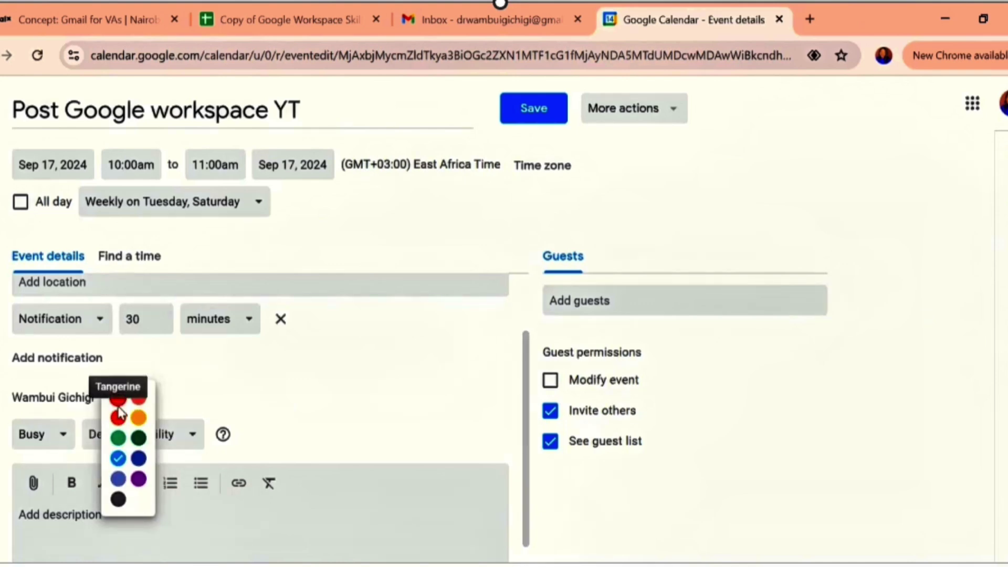
click(118, 400)
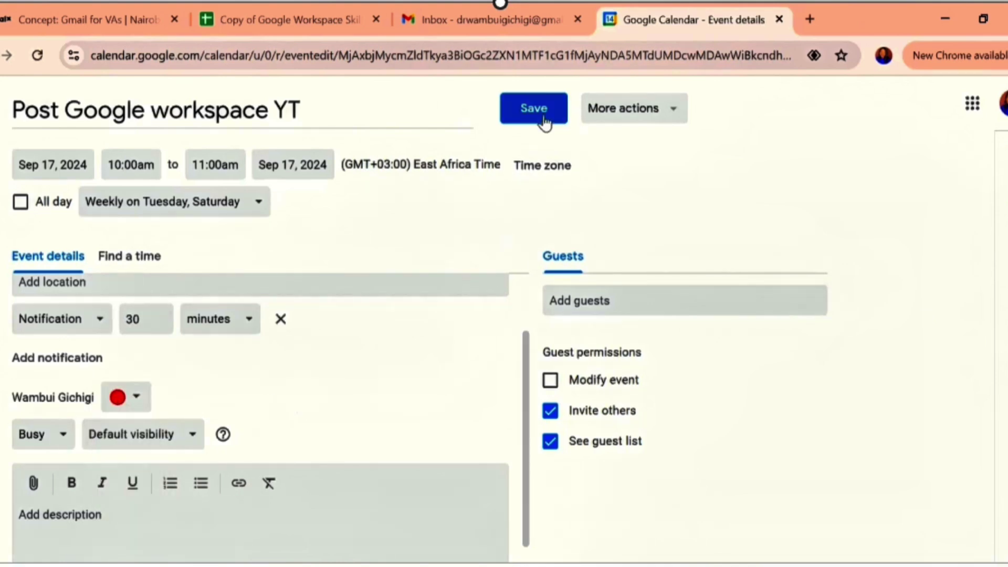
Save the edited "Post Google workspace YT" event, applying the change to this and following events
scroll(371, 383, down, 1)
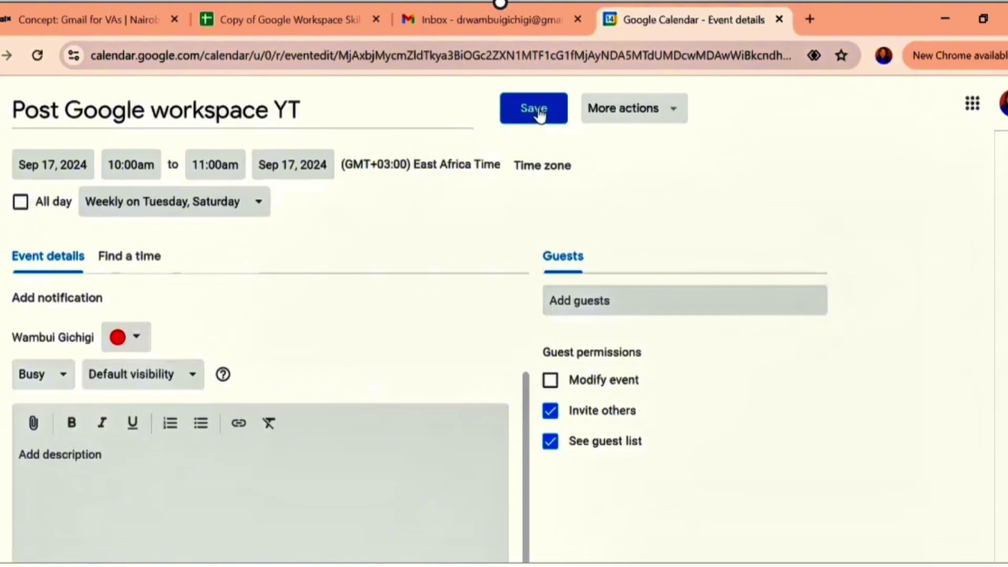
scroll(405, 331, up, 3)
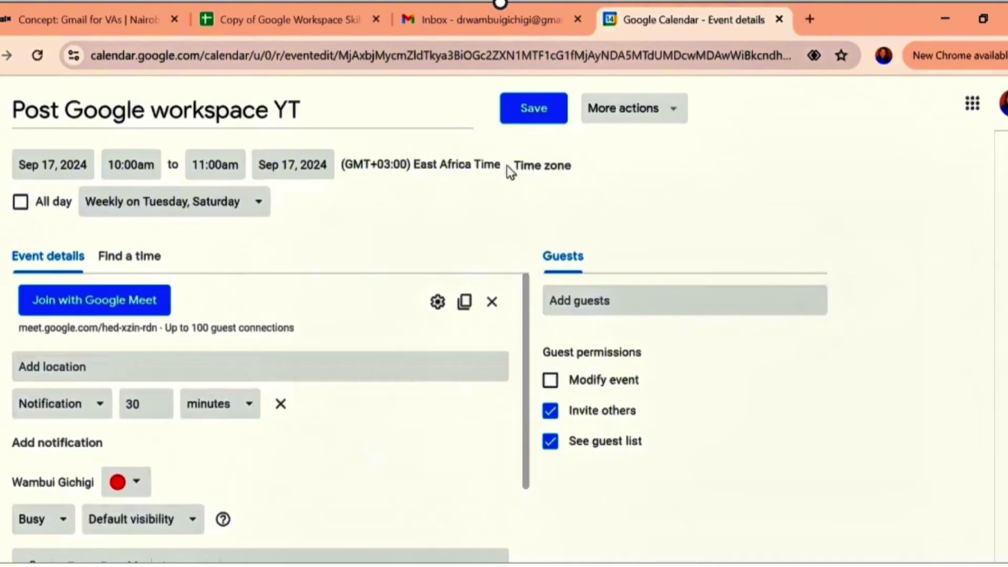
click(539, 111)
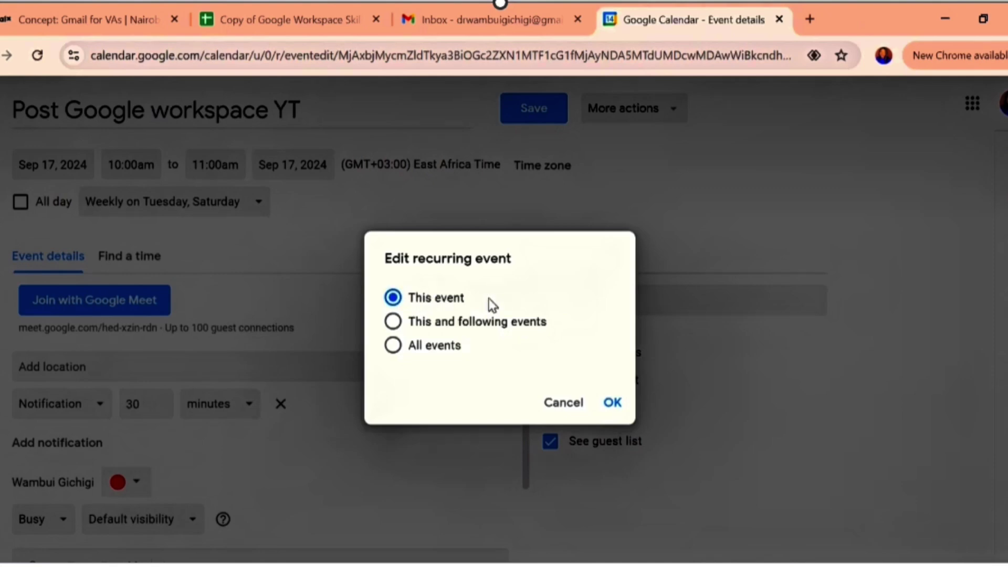
click(392, 322)
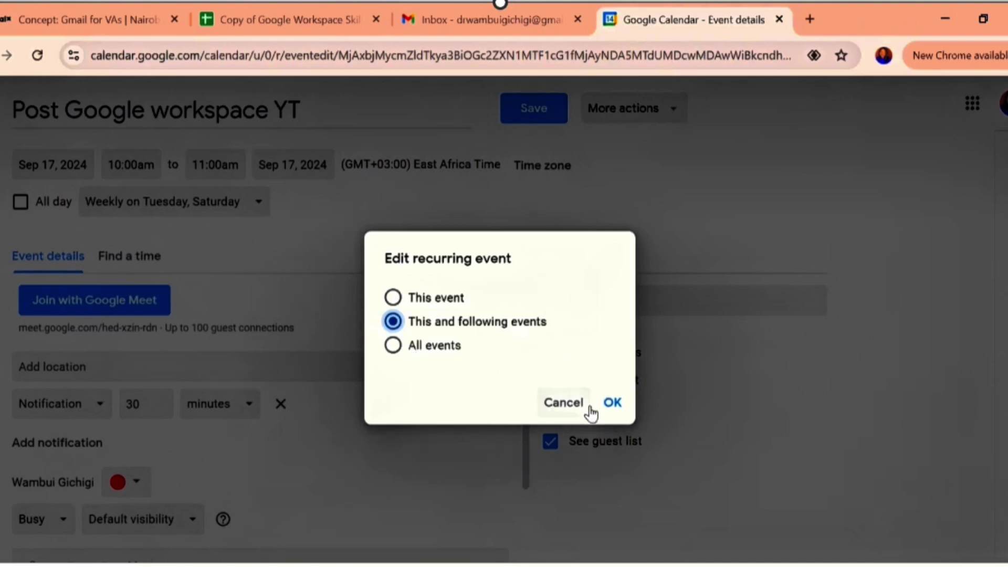
click(612, 403)
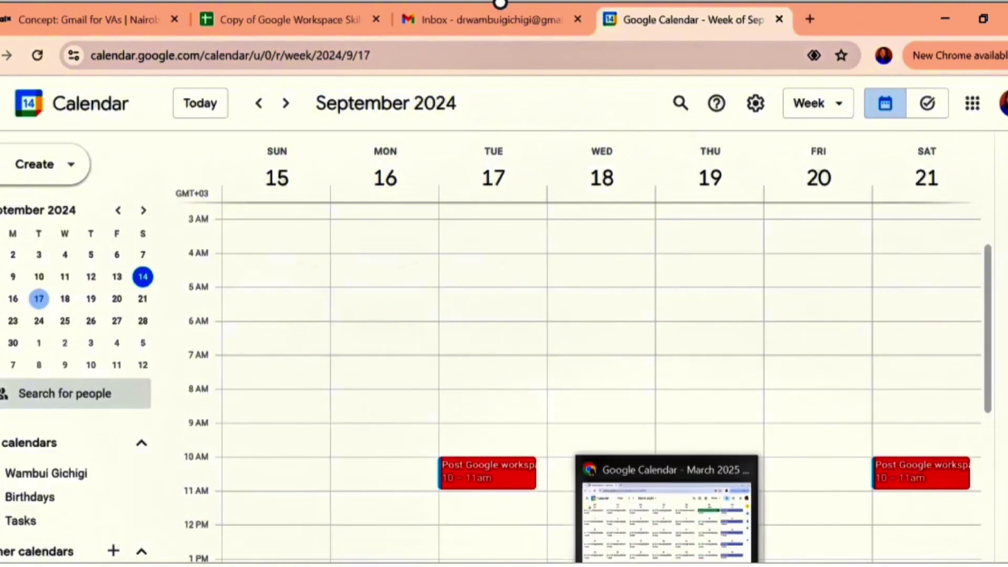
Switch to the other browser window's March 2025 calendar, display it in Week view and examine the week's events
click(667, 506)
click(788, 108)
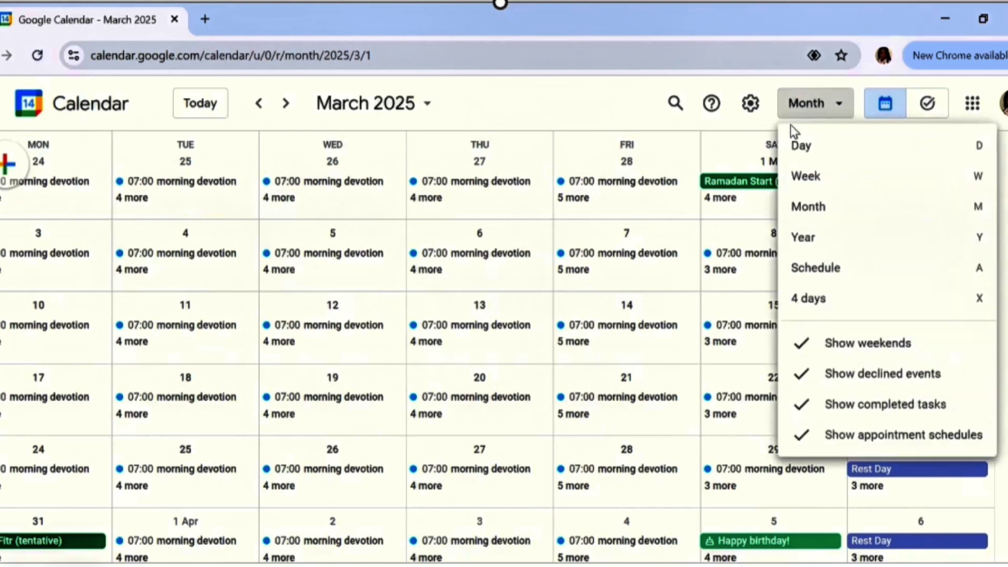
click(810, 180)
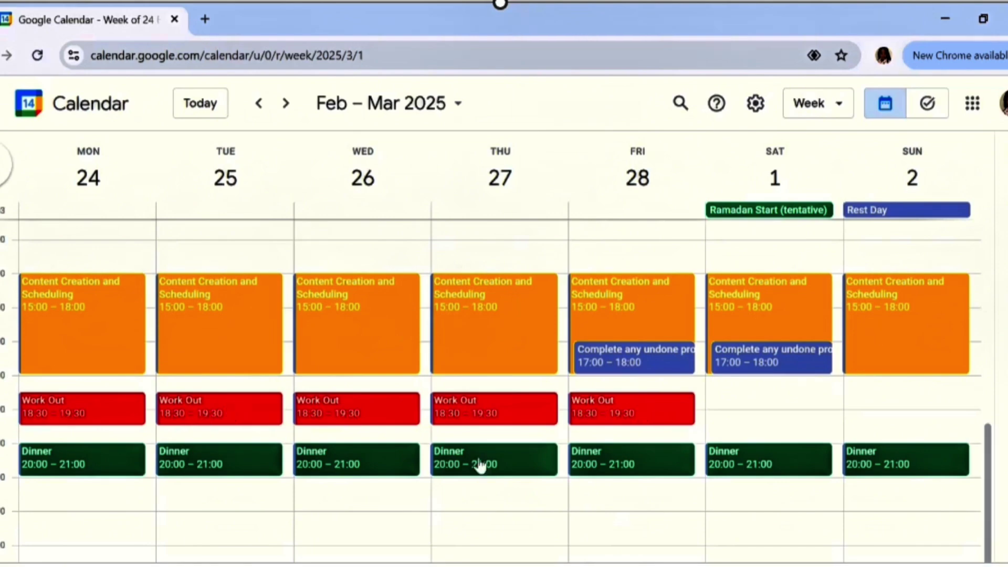
scroll(307, 401, up, 3)
scroll(374, 465, down, 3)
View the details and additional options of the Thursday, 27 February "Content Creation and Scheduling" event, then close them
click(504, 315)
click(361, 124)
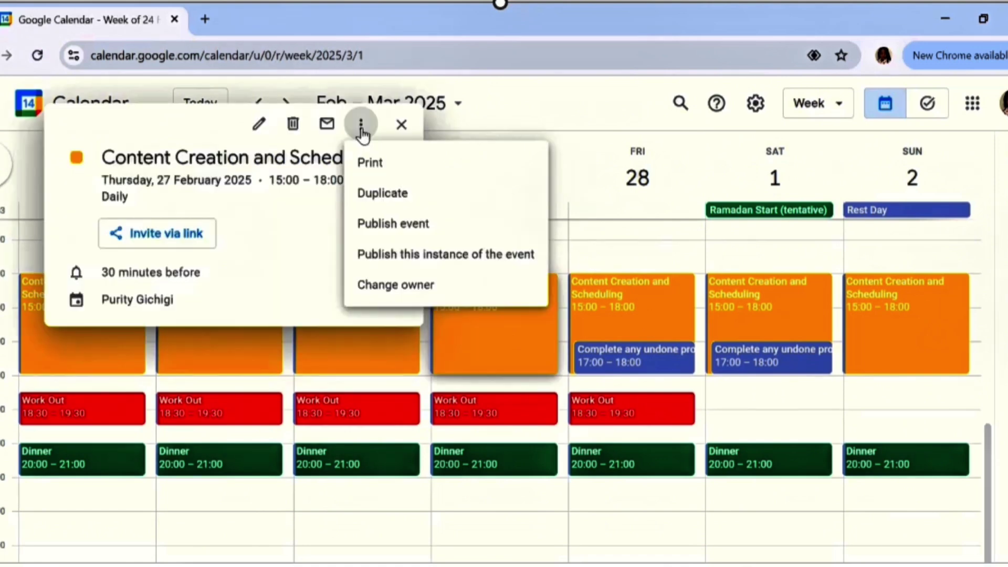
click(566, 150)
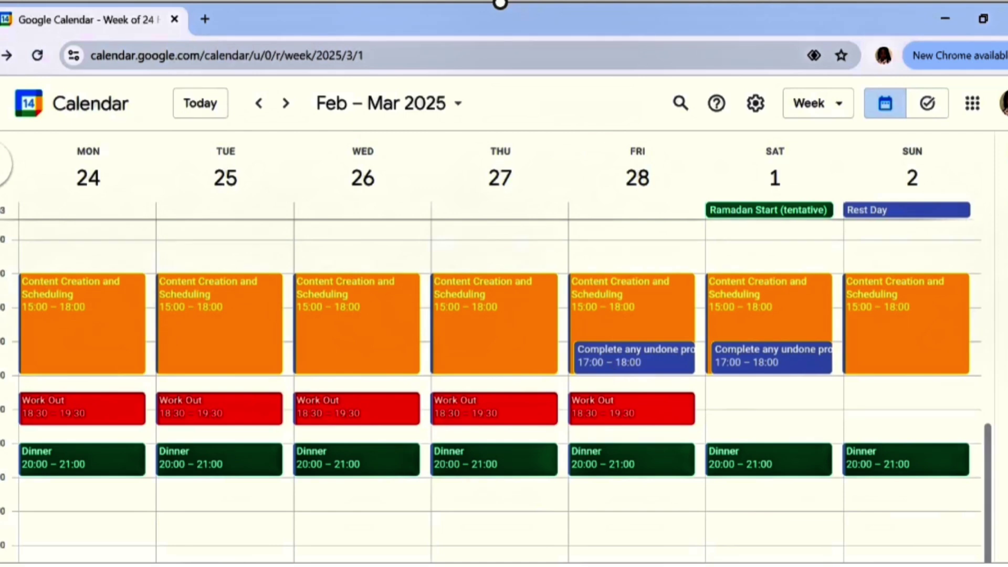
Examine the colour-coded daily events for 24 February to 2 March 2025, from early morning through evening
scroll(750, 412, up, 8)
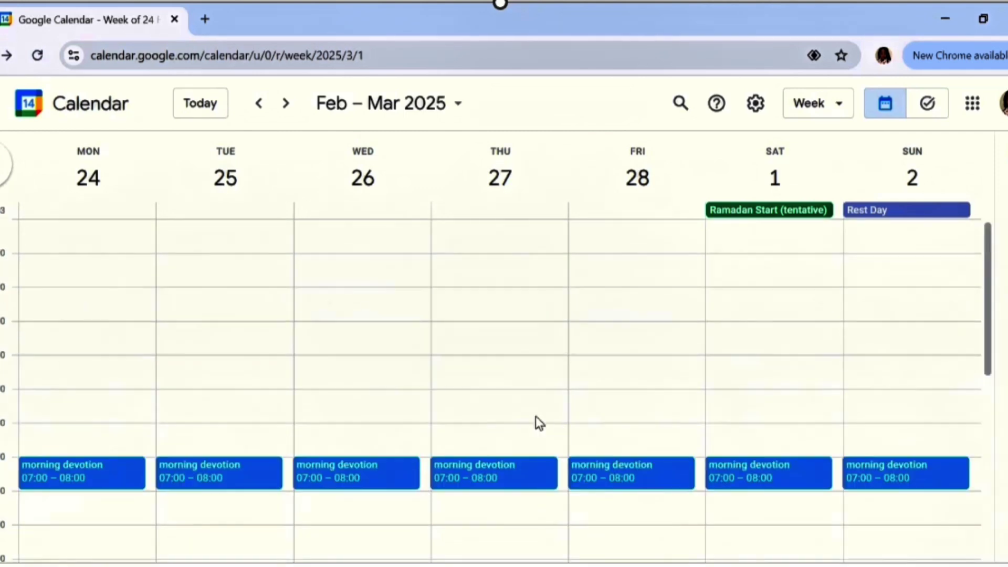
scroll(536, 420, down, 6)
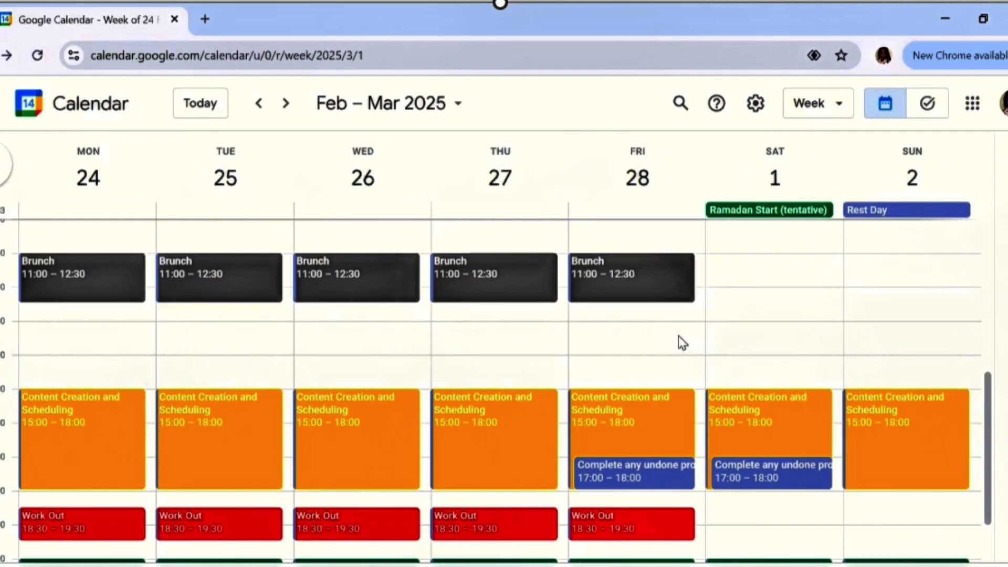
scroll(525, 351, up, 5)
scroll(504, 336, down, 2)
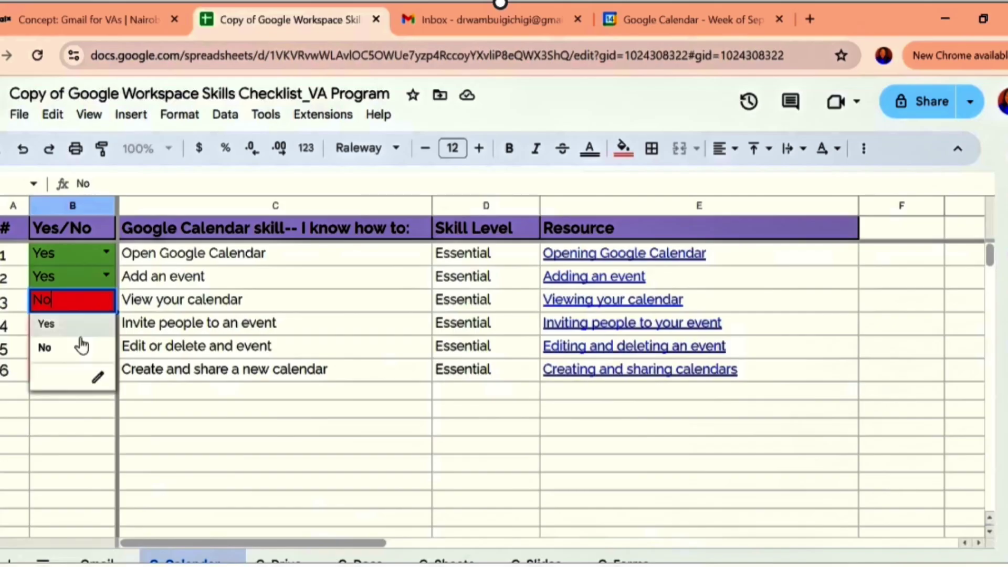
Set the "View your calendar" skill to Yes in the Google Calendar skills checklist
click(62, 336)
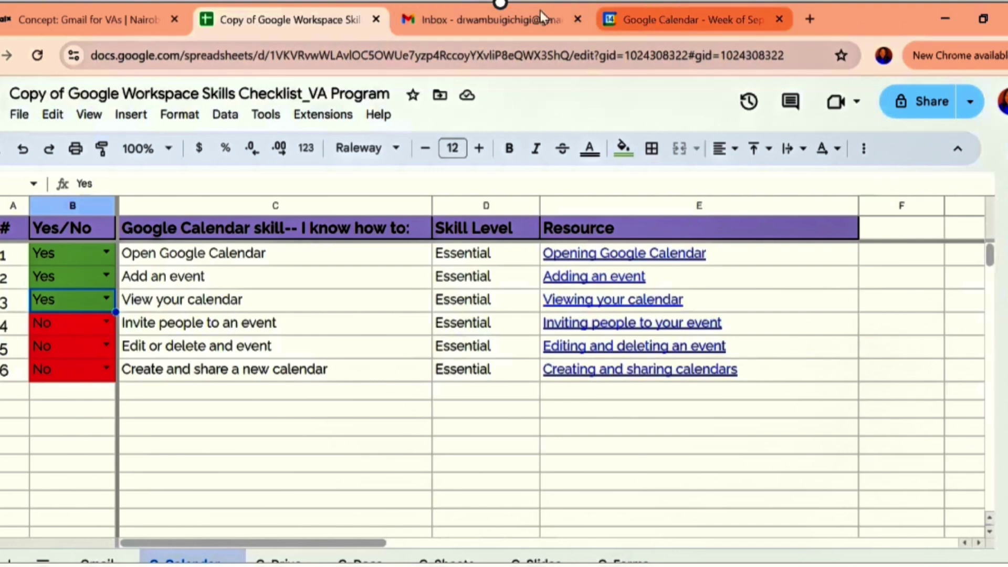
Edit the Tuesday, September 17 "Post Google workspace YT" event and try to add the first suggested contact as a guest
click(656, 15)
click(488, 482)
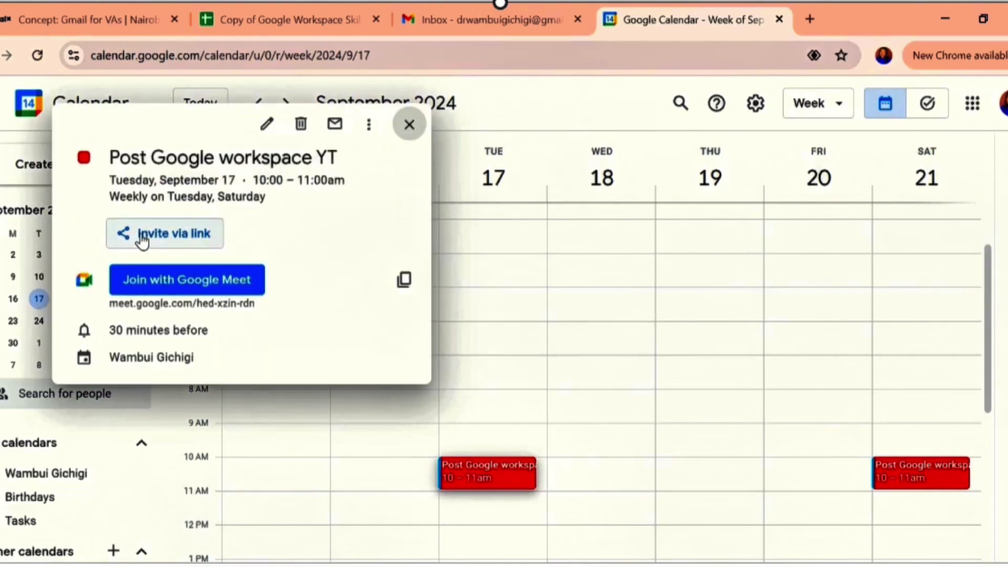
click(266, 124)
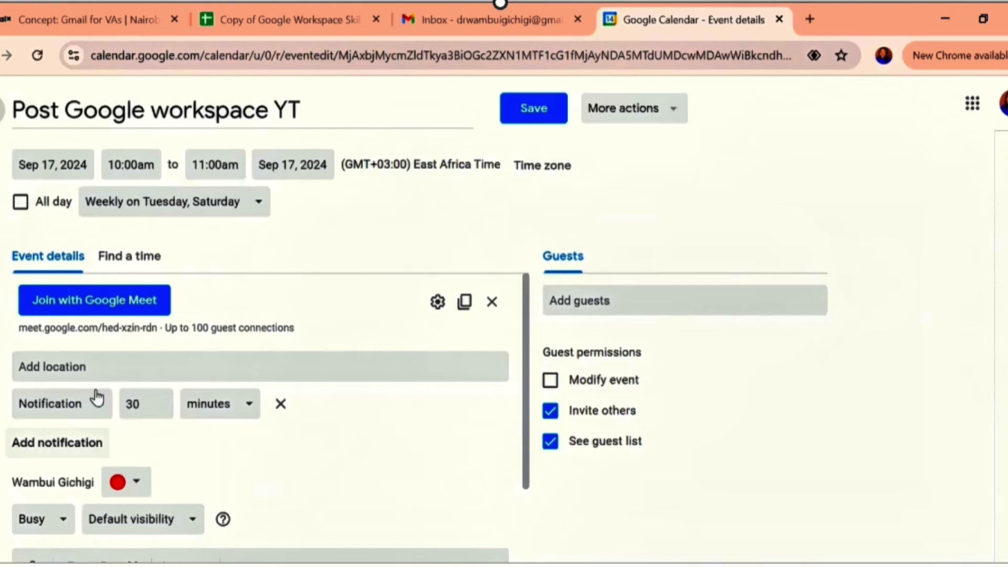
scroll(338, 354, down, 3)
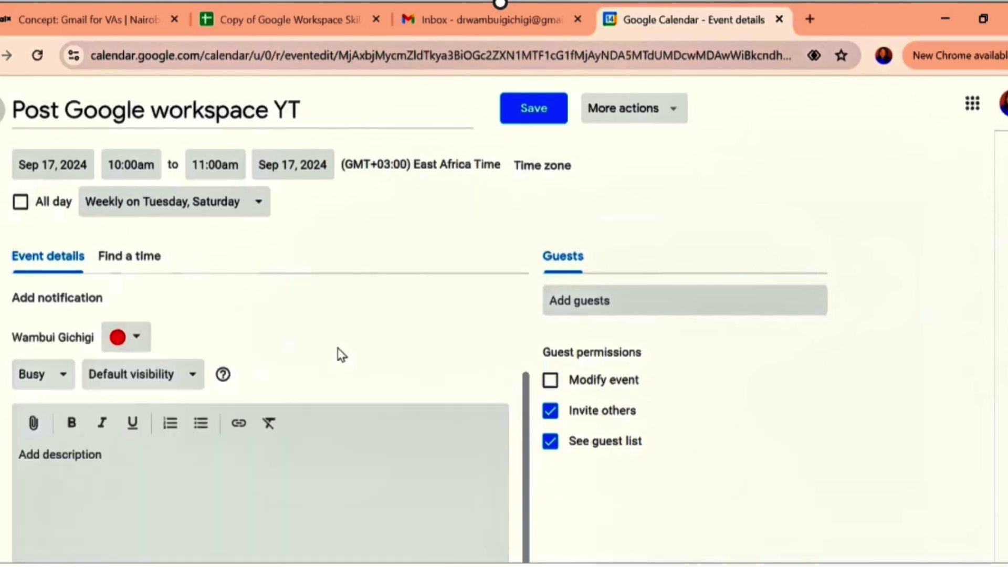
scroll(348, 321, up, 3)
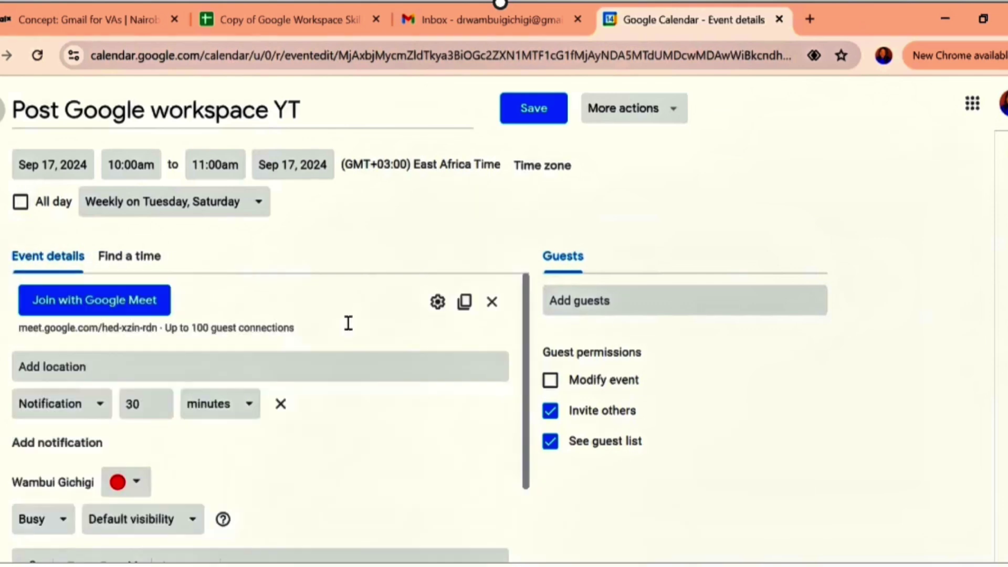
click(598, 298)
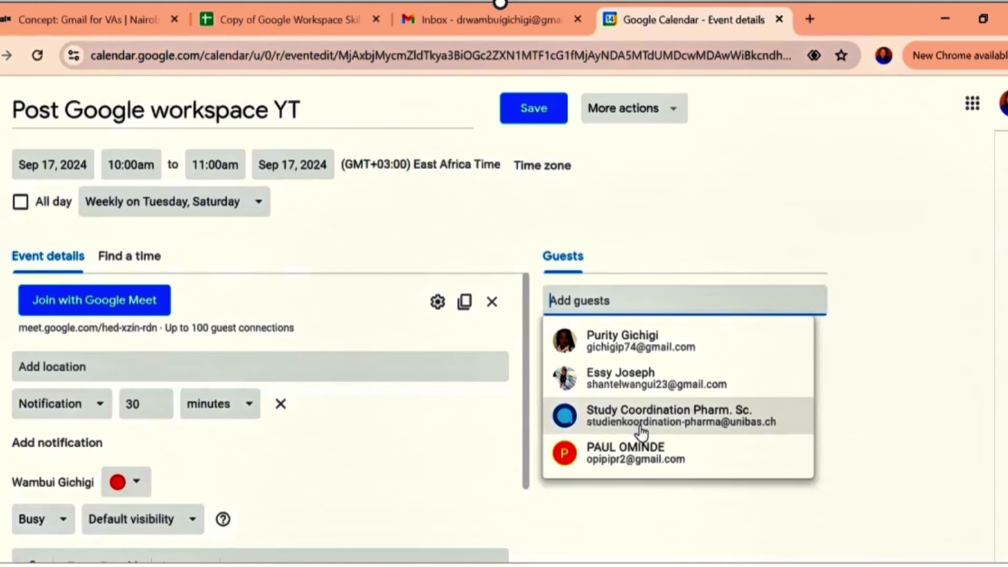
click(598, 347)
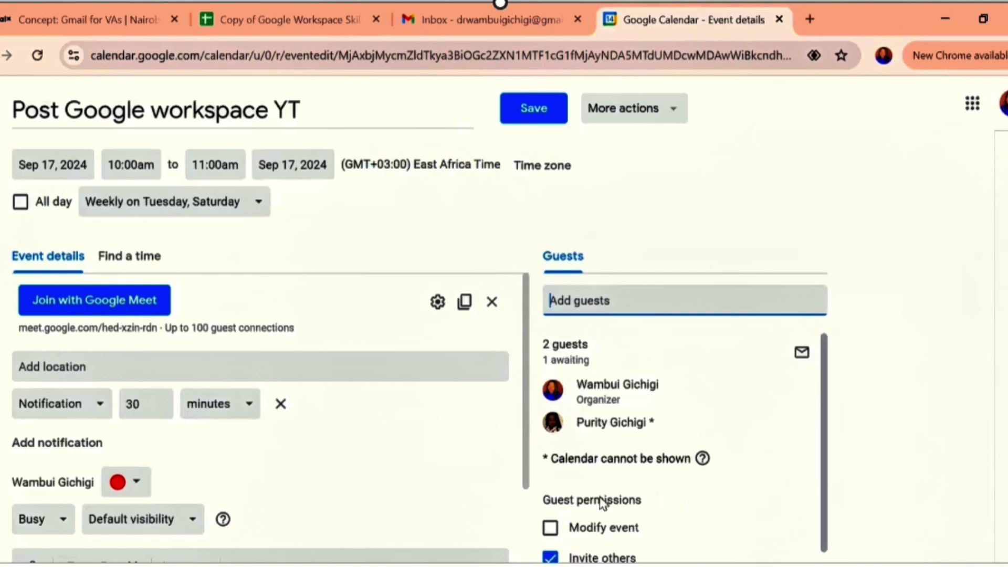
scroll(603, 501, down, 1)
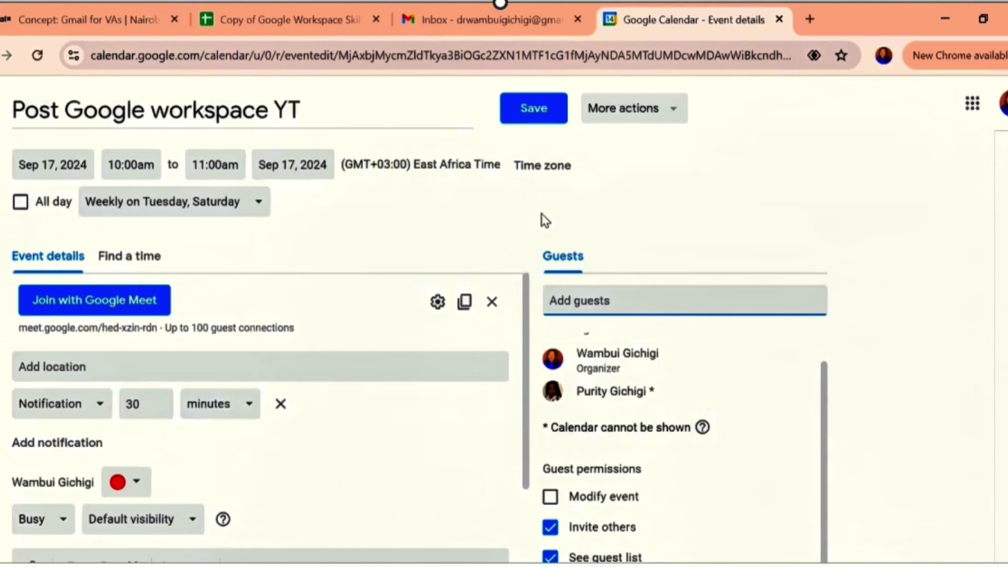
click(533, 108)
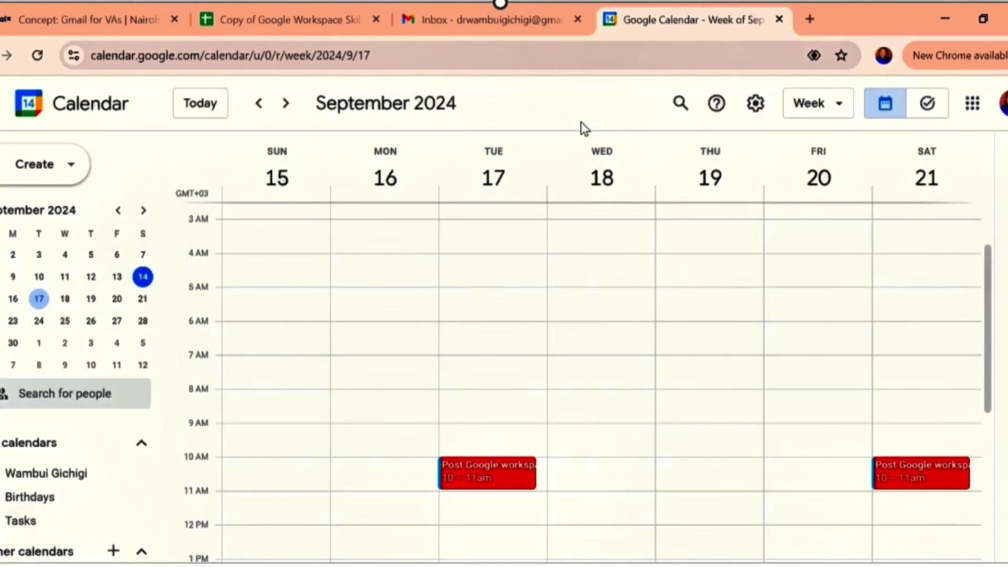
Start a new calendar event and examine where guests can be added to it
click(20, 166)
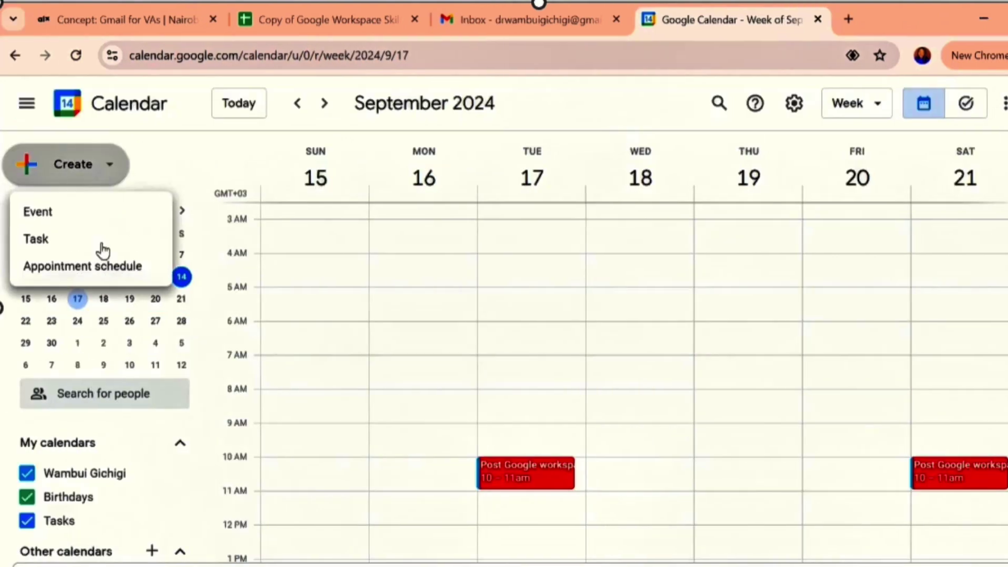
click(47, 217)
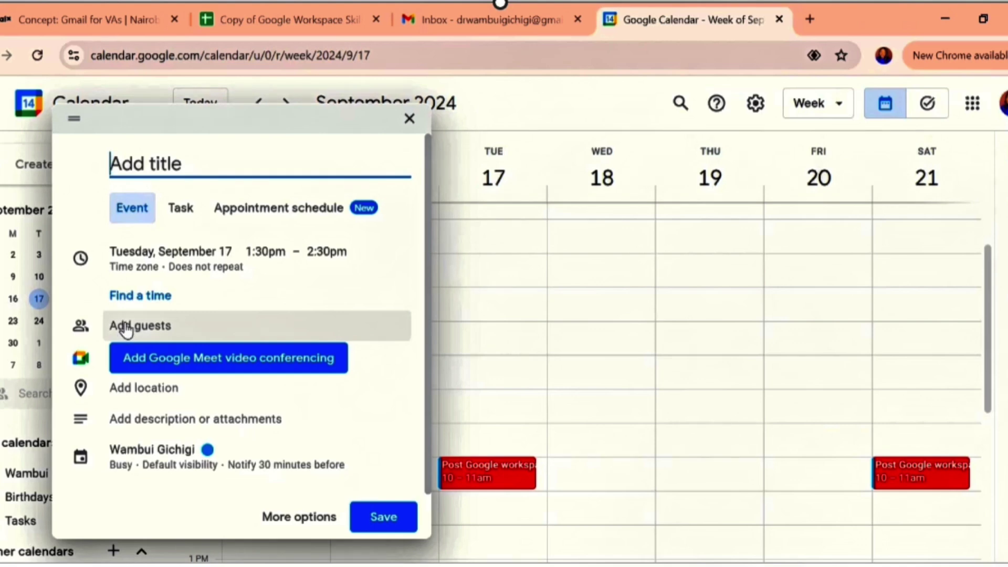
click(135, 331)
Set the "Invite people to an event" skill to Yes in the Google Calendar skills checklist
key(ctrl+2)
click(106, 321)
click(73, 348)
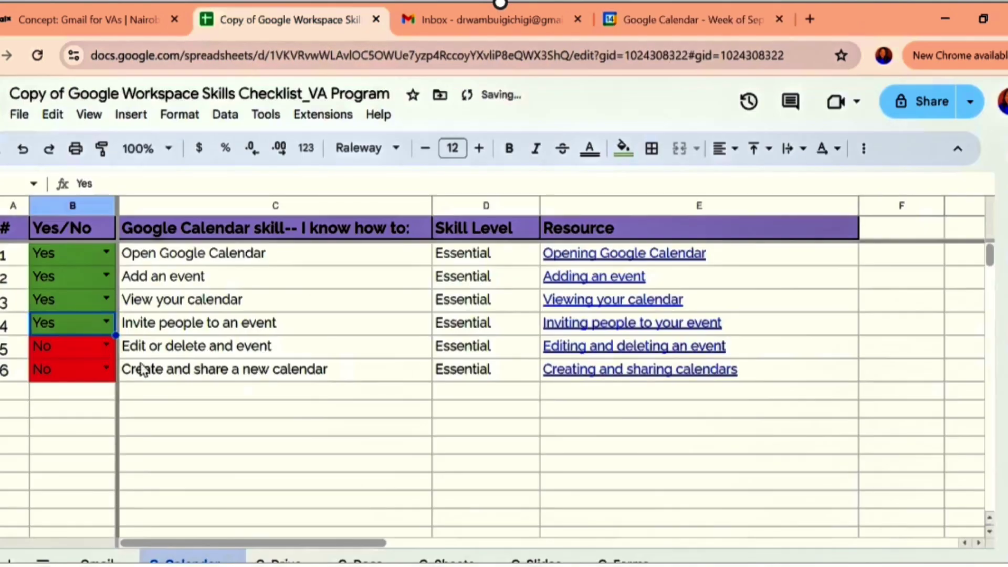
Return to the calendar and open the details of the Tuesday, September 17 "Post Google workspace YT" event
key(ctrl+4)
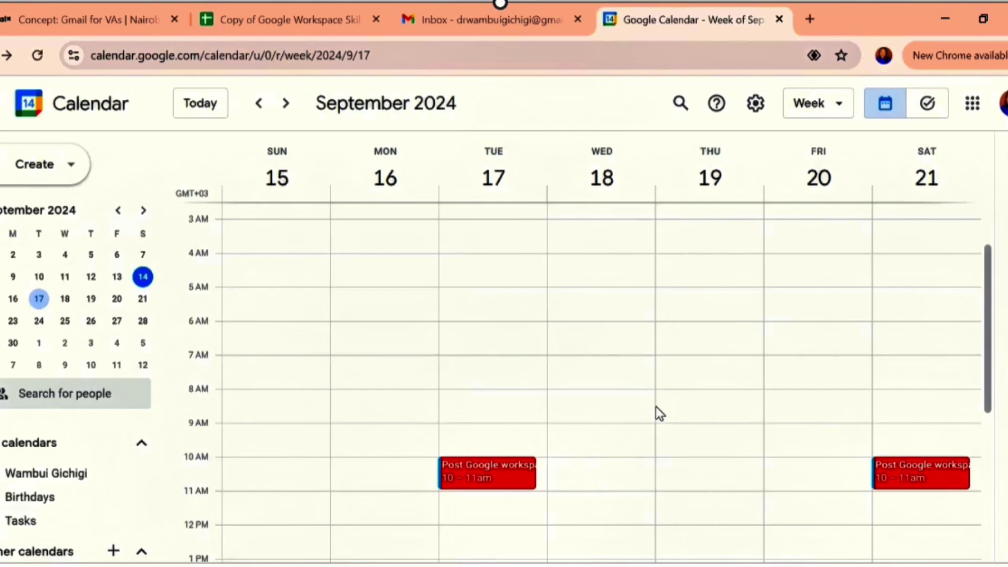
click(503, 480)
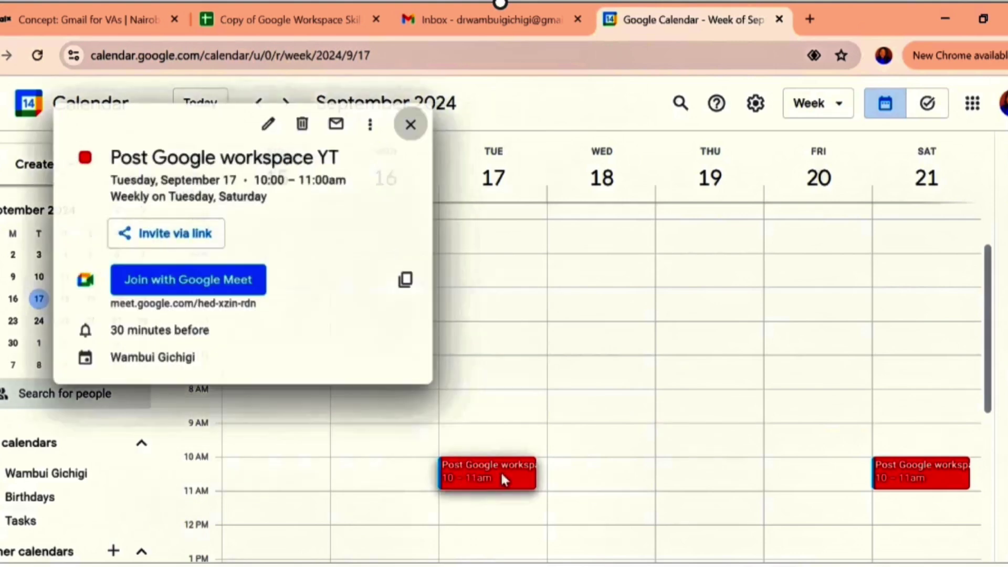
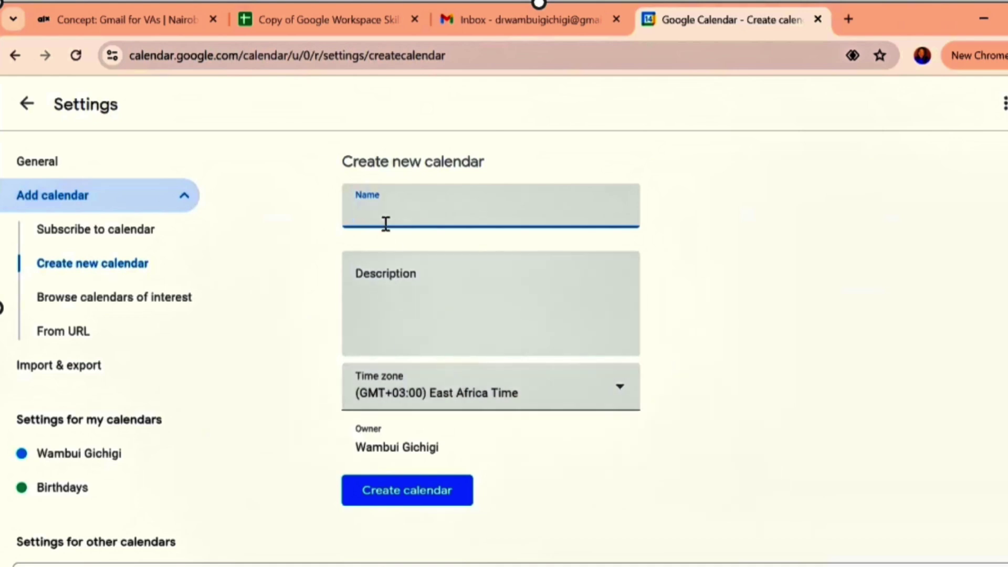
Name the new calendar CONTENT CREATION and give it the description POSTING SCHEDULE
text(CONTENT CREATION)
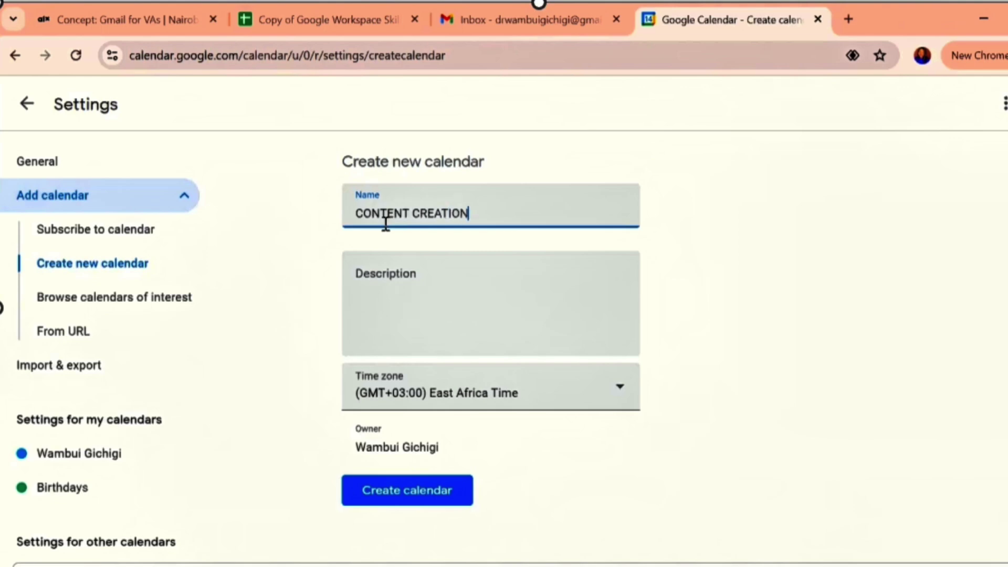
click(386, 302)
text(PSTING)
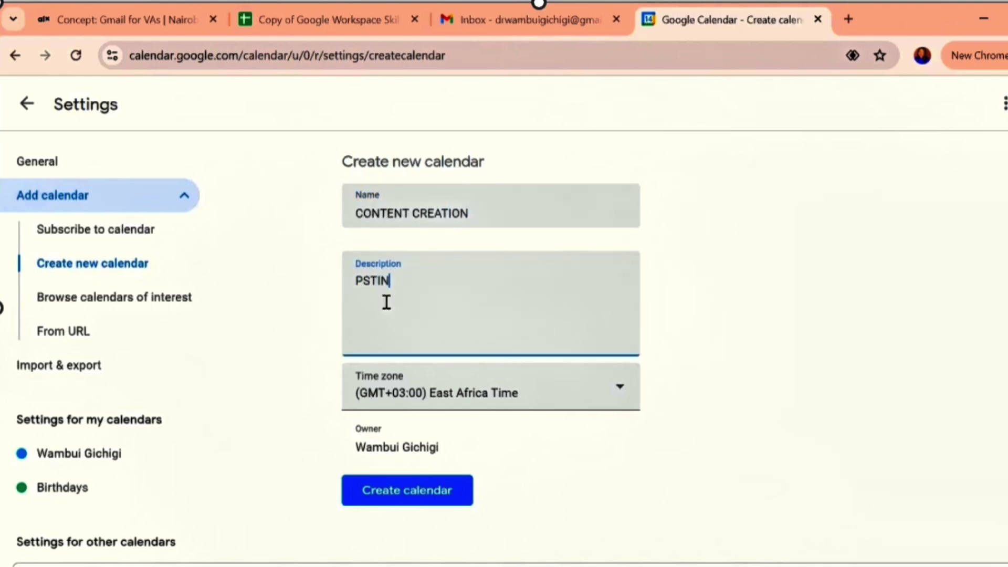
key(BackSpace)
key(BackSpace)
key(BackSpace)
key(BackSpace)
key(BackSpace)
key(BackSpace)
text(OSTING SCHEDUKLE)
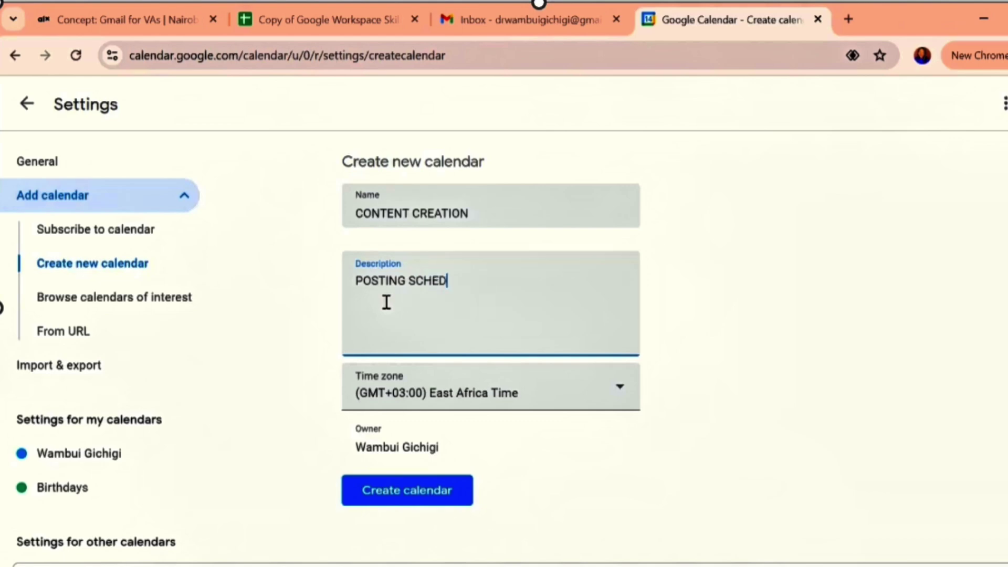
key(BackSpace)
key(BackSpace)
key(BackSpace)
text(LE)
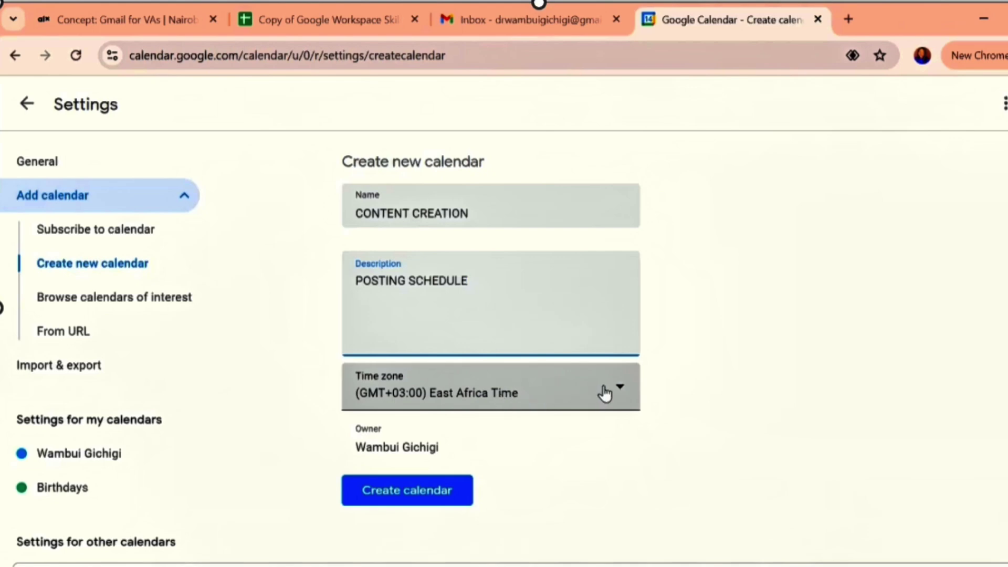
Choose (GMT+03:00) East Africa Time as the new calendar's time zone and create the calendar
click(621, 392)
scroll(504, 283, up, 2)
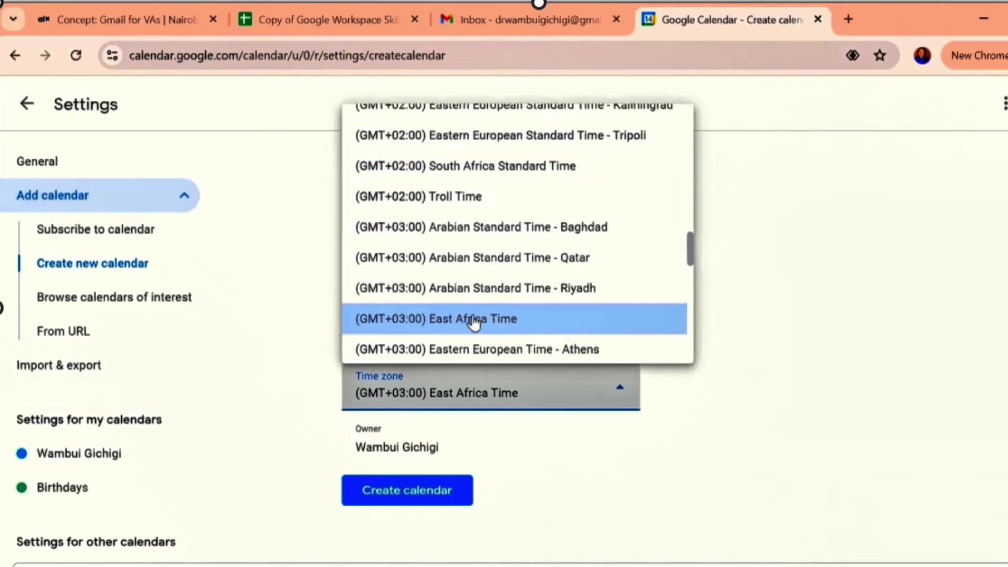
click(490, 317)
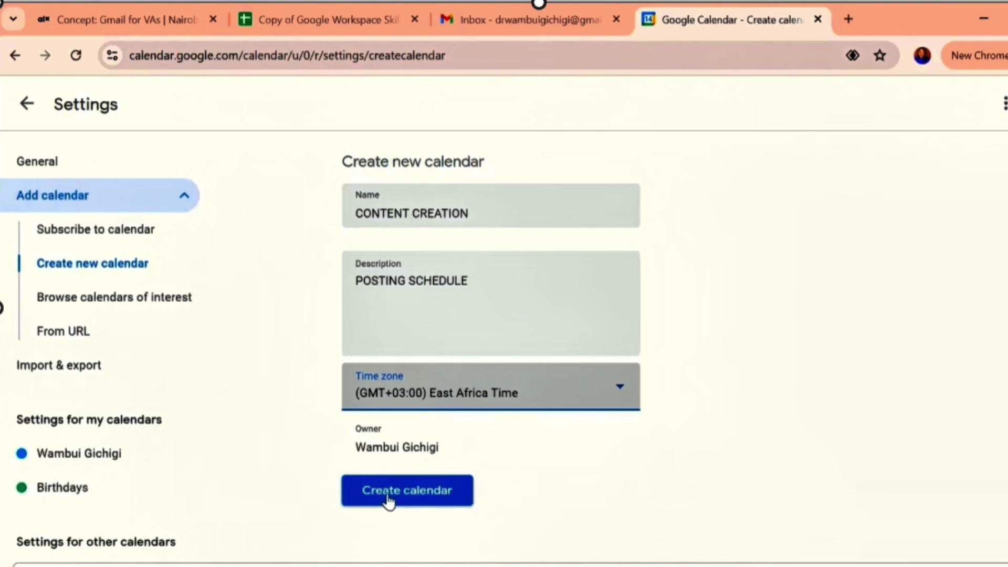
click(419, 494)
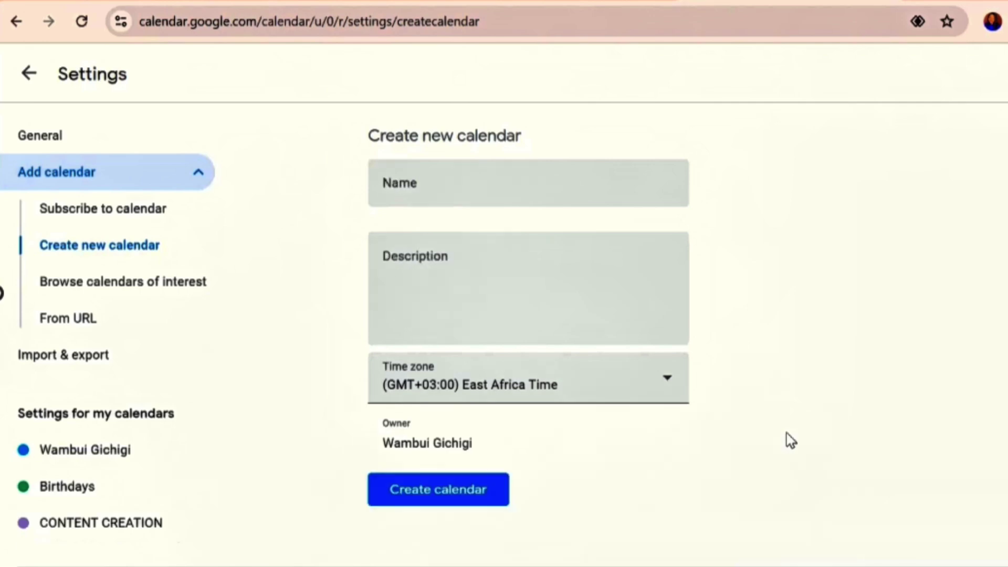
Open the settings of the CONTENT CREATION calendar and examine the available options, including access permissions and sharing
click(74, 534)
scroll(142, 479, down, 5)
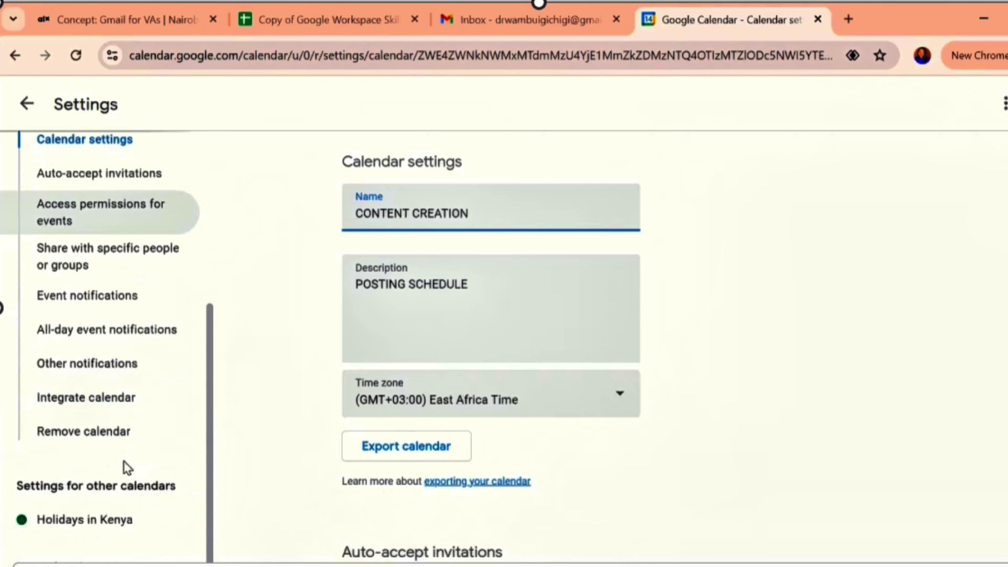
scroll(132, 490, up, 5)
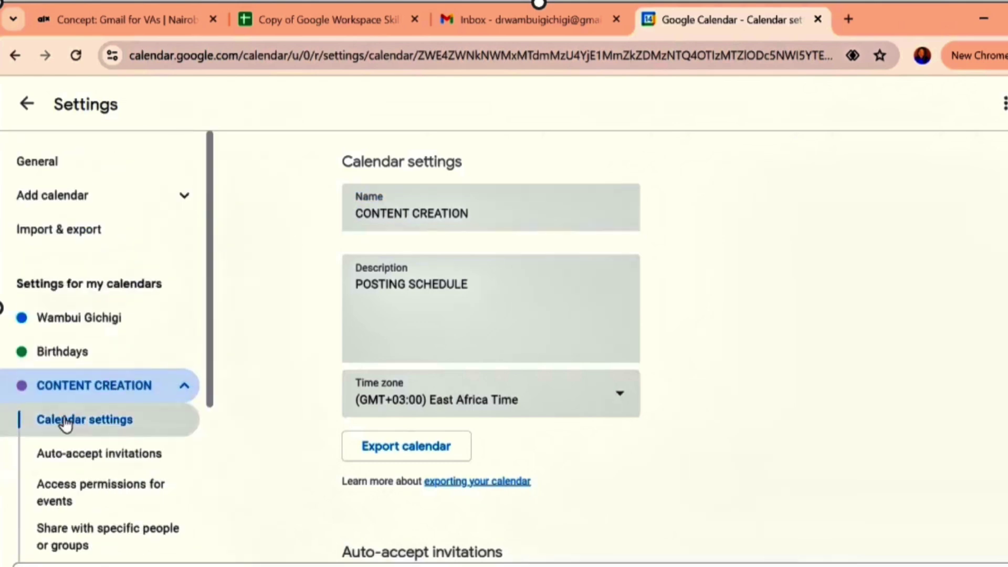
click(95, 394)
click(118, 399)
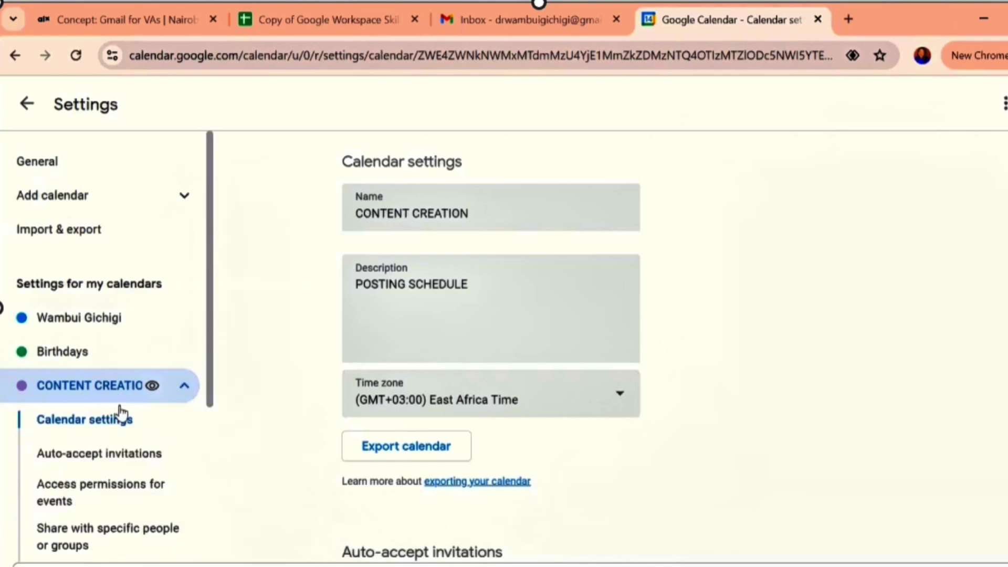
scroll(108, 475, down, 2)
scroll(111, 464, up, 2)
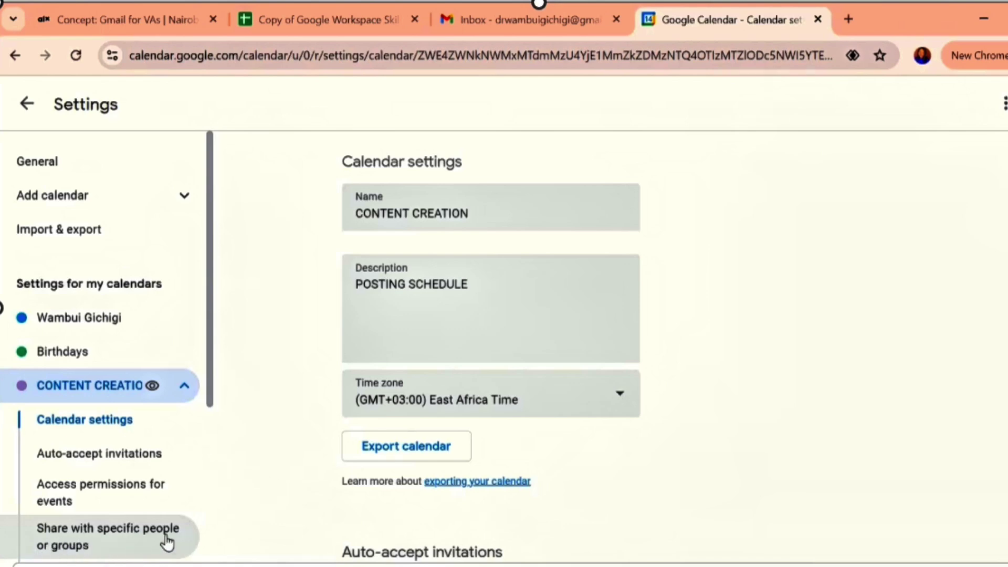
Try to share the CONTENT CREATION calendar with the second suggested contact, using the permission "See only free/busy (hide details)"
click(62, 549)
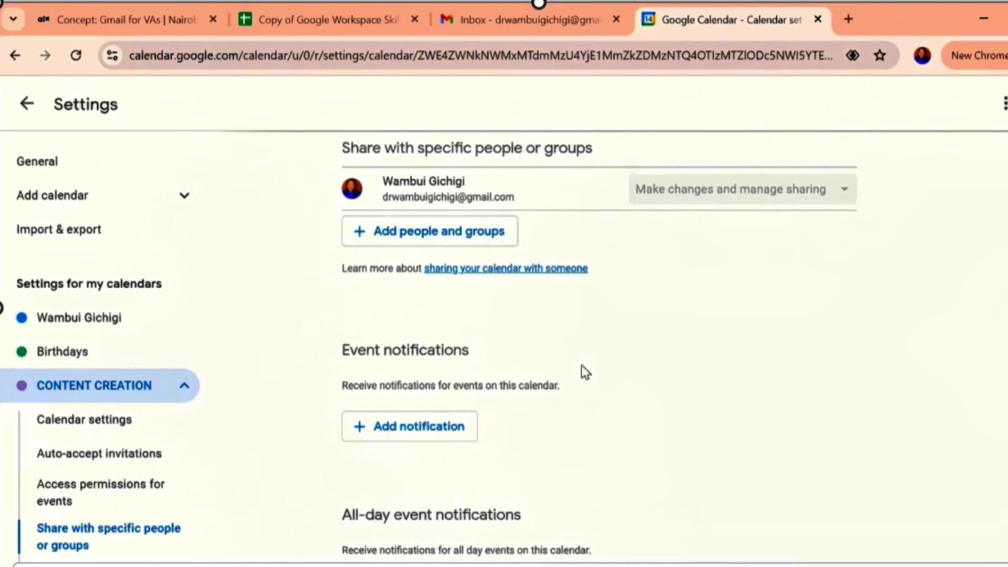
click(427, 231)
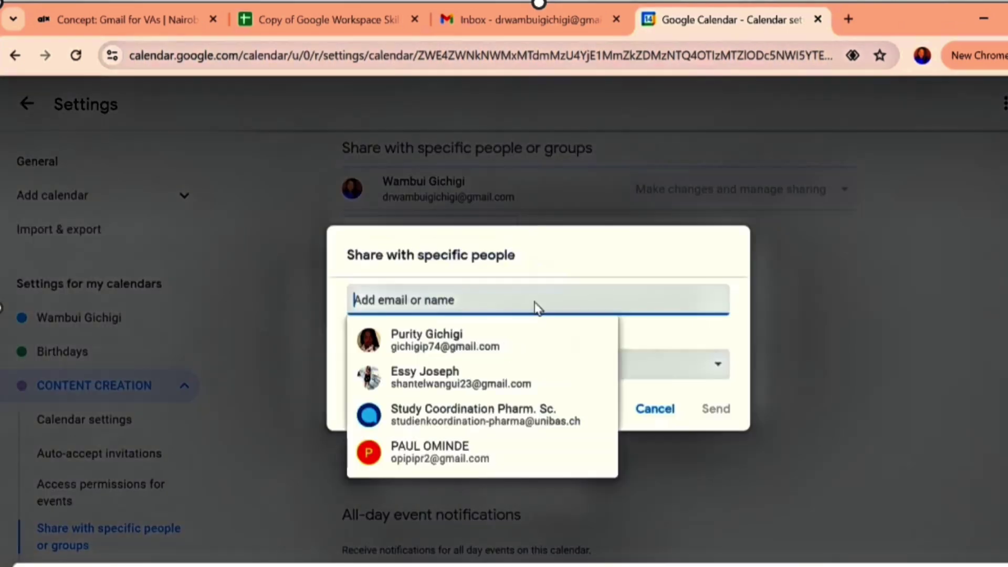
click(497, 370)
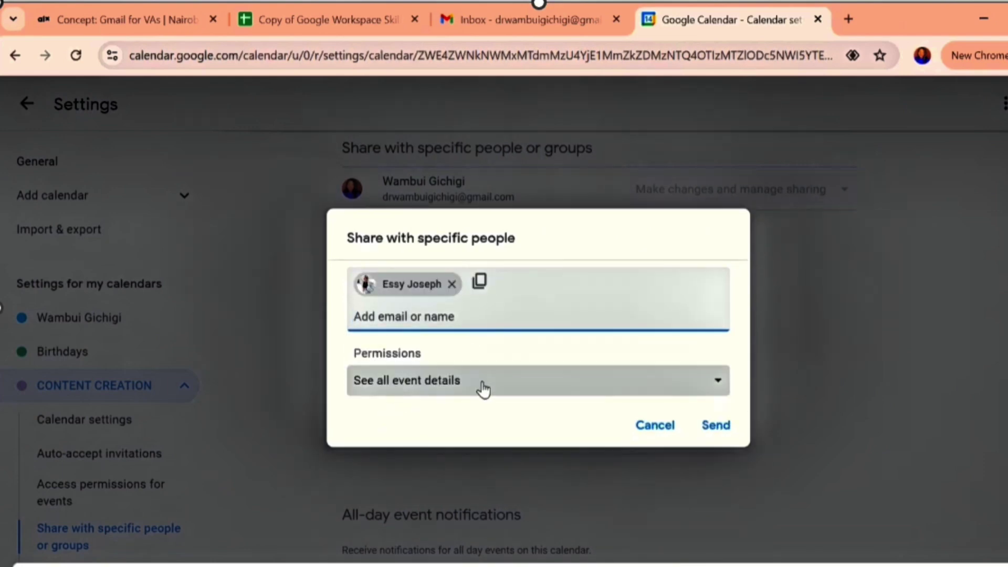
click(718, 386)
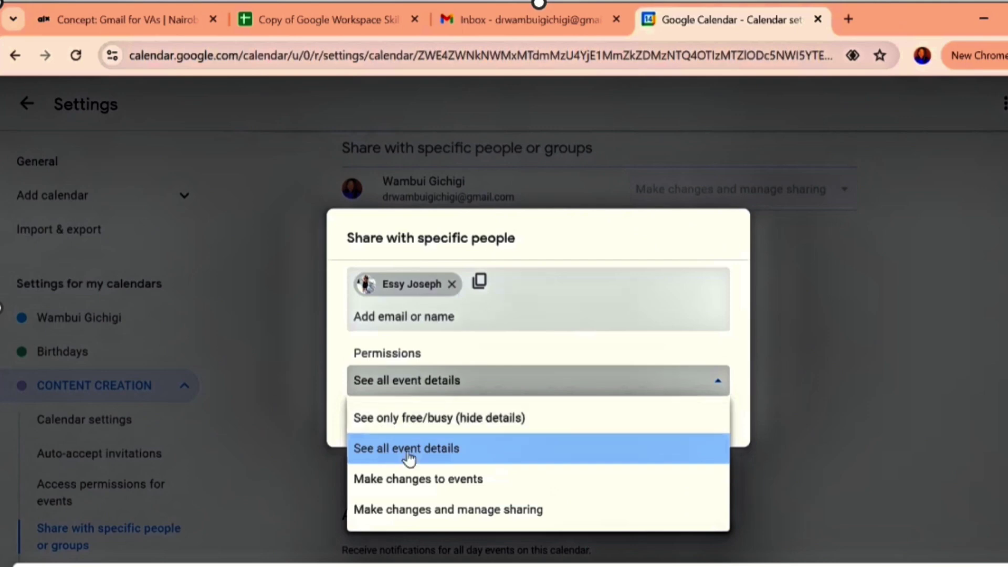
click(387, 423)
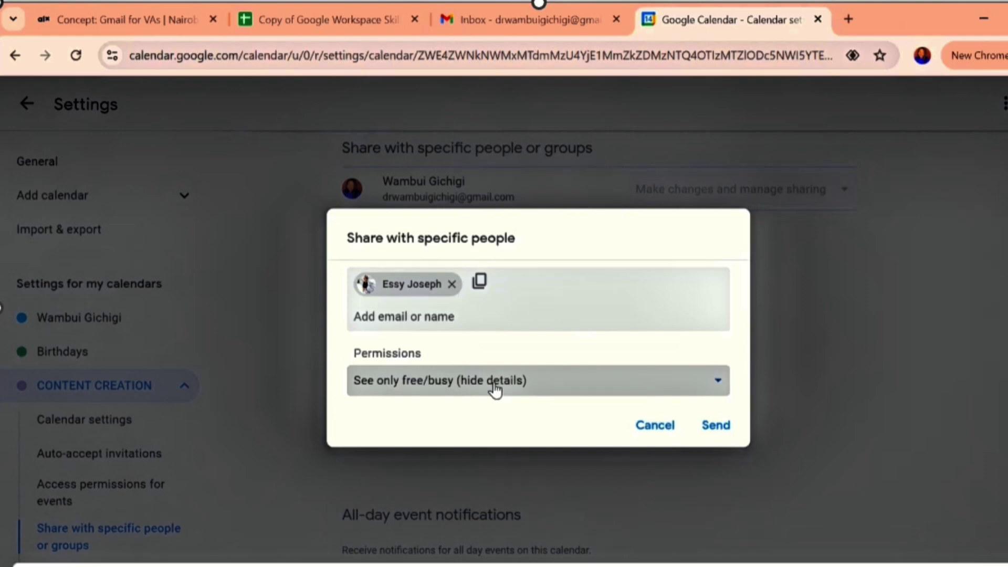
click(576, 387)
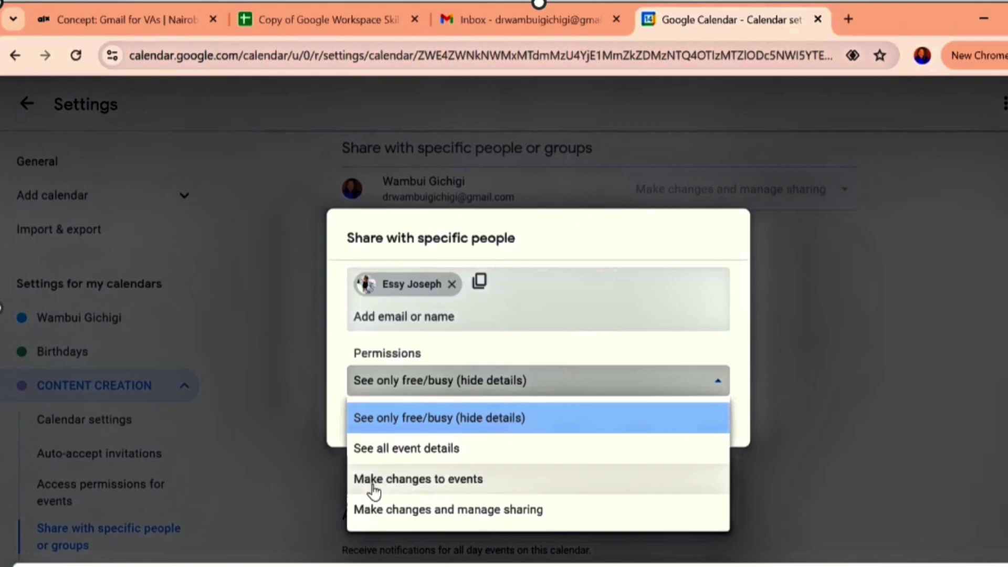
click(450, 420)
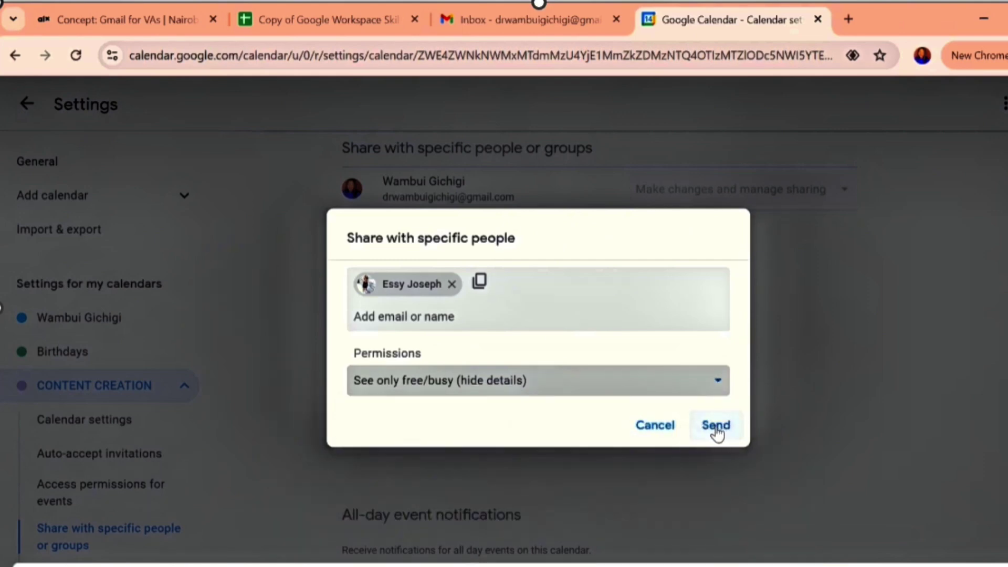
click(662, 428)
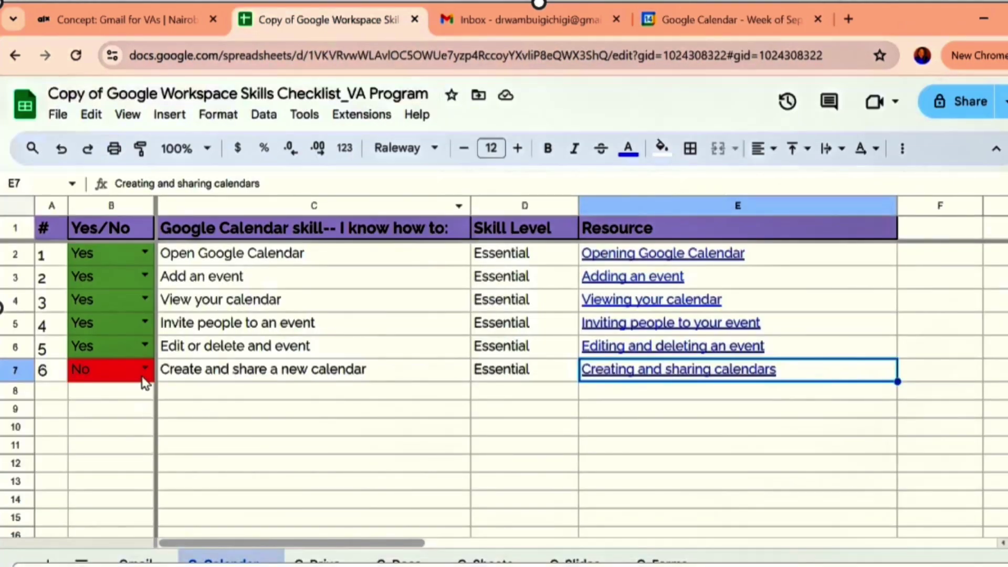
Set the "Create and share a new calendar" skill to Yes in the Google Calendar skills checklist
click(142, 378)
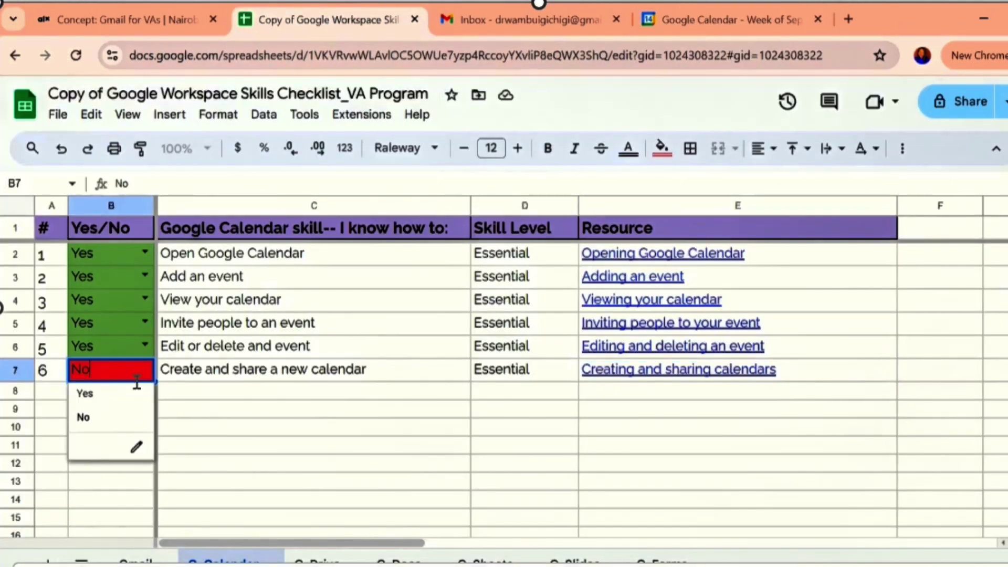
click(94, 399)
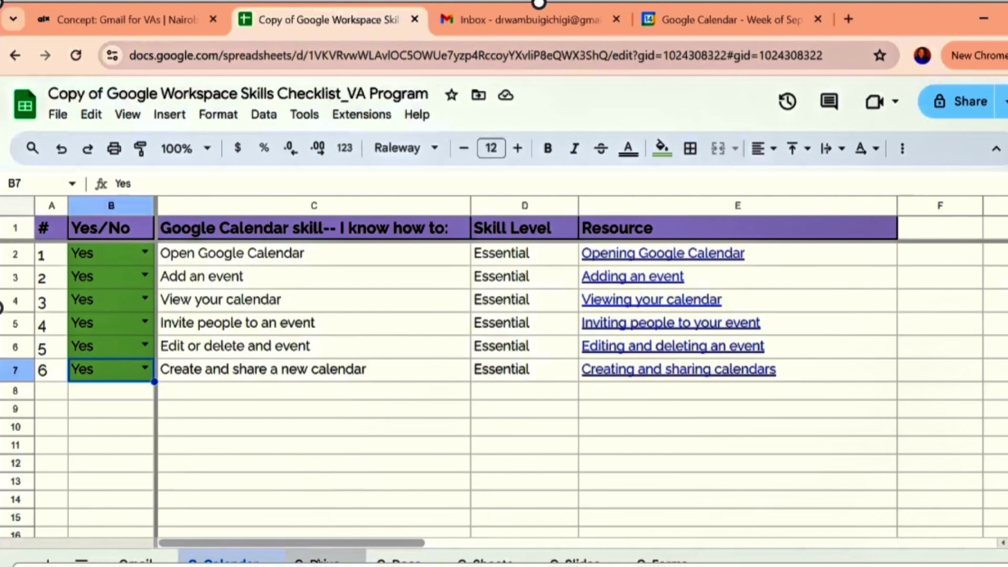
Look over the Google Drive, Google Calendar and Gmail skills checklists and the calendar week of September 15 to 21, 2024
click(323, 560)
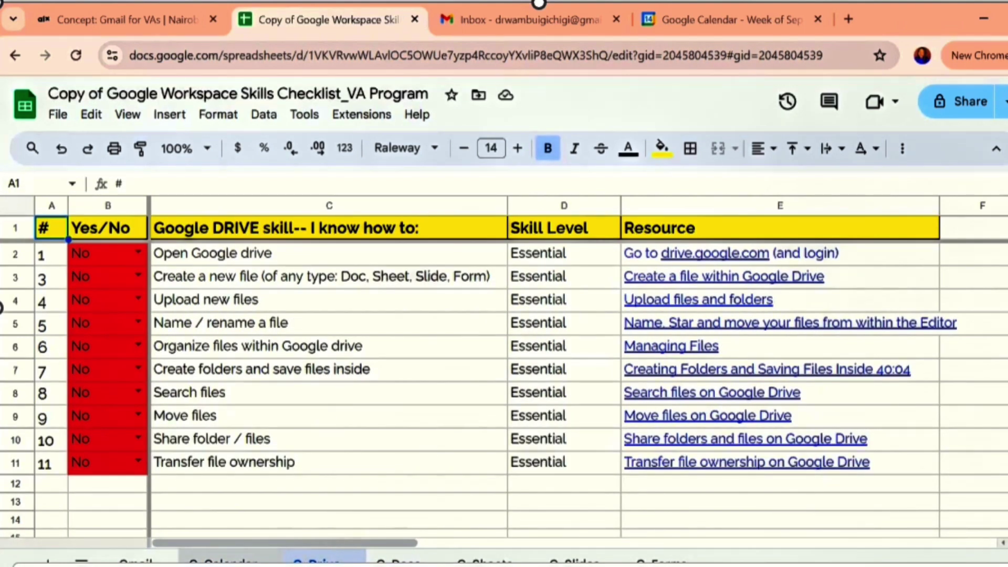
click(231, 558)
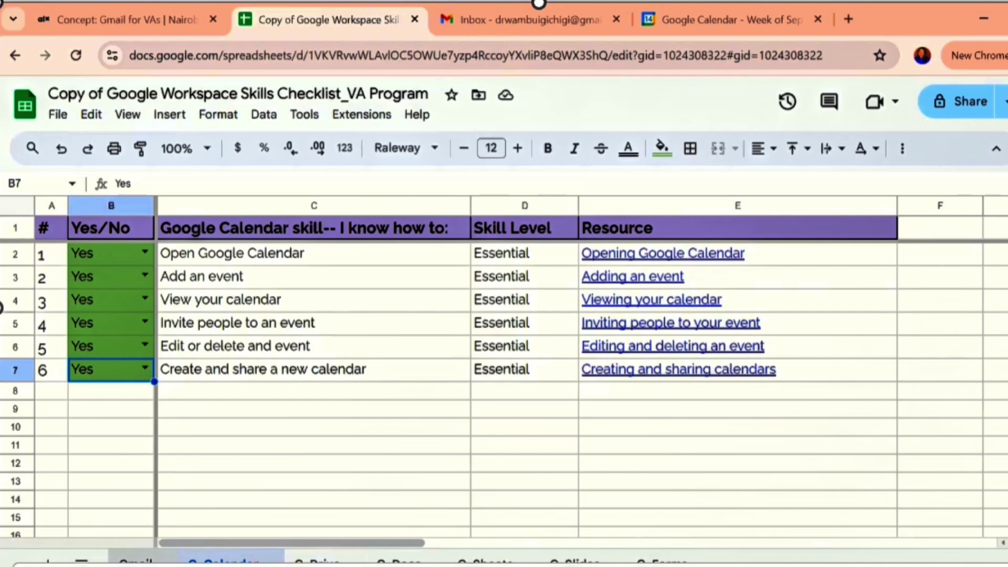
click(136, 559)
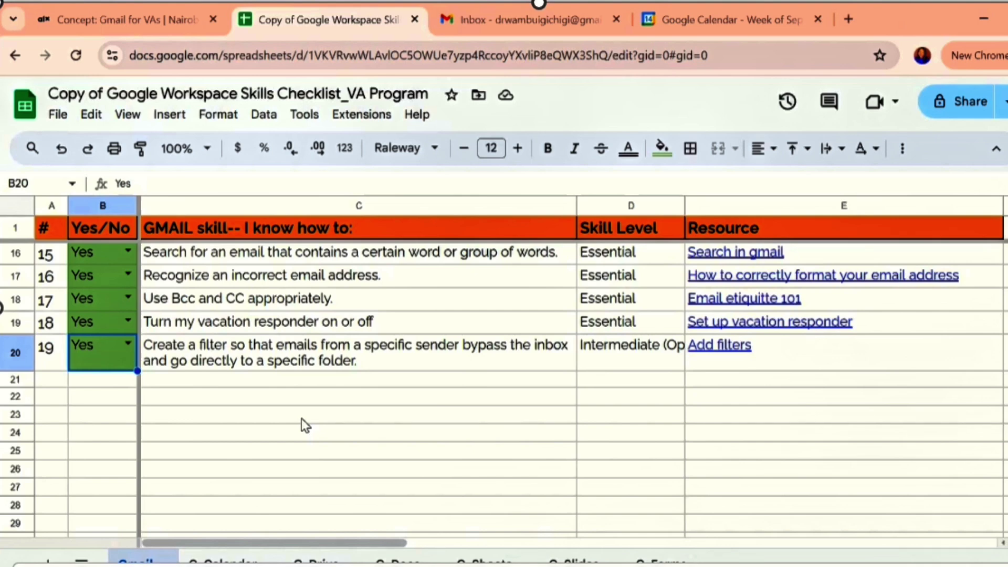
key(ctrl+4)
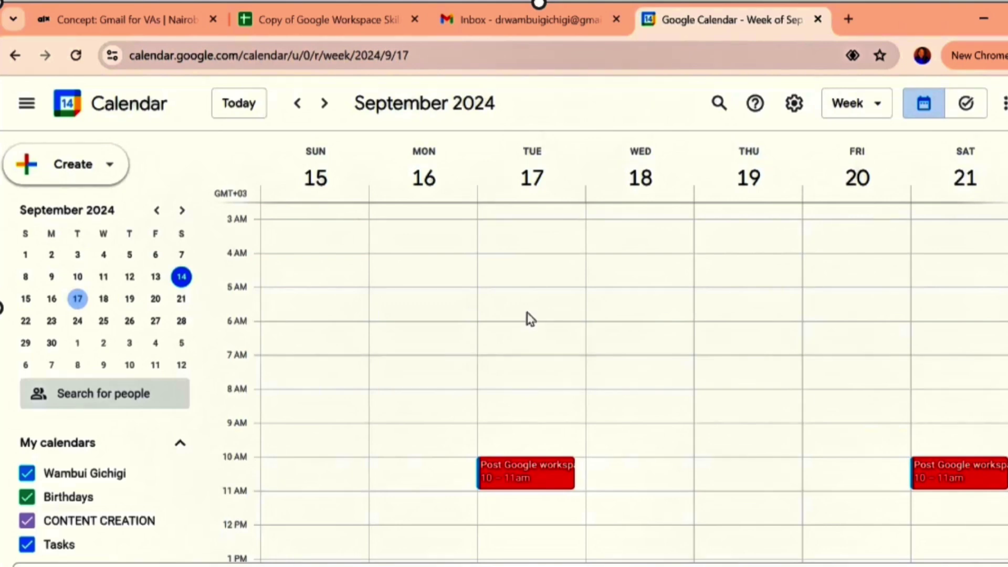
click(315, 19)
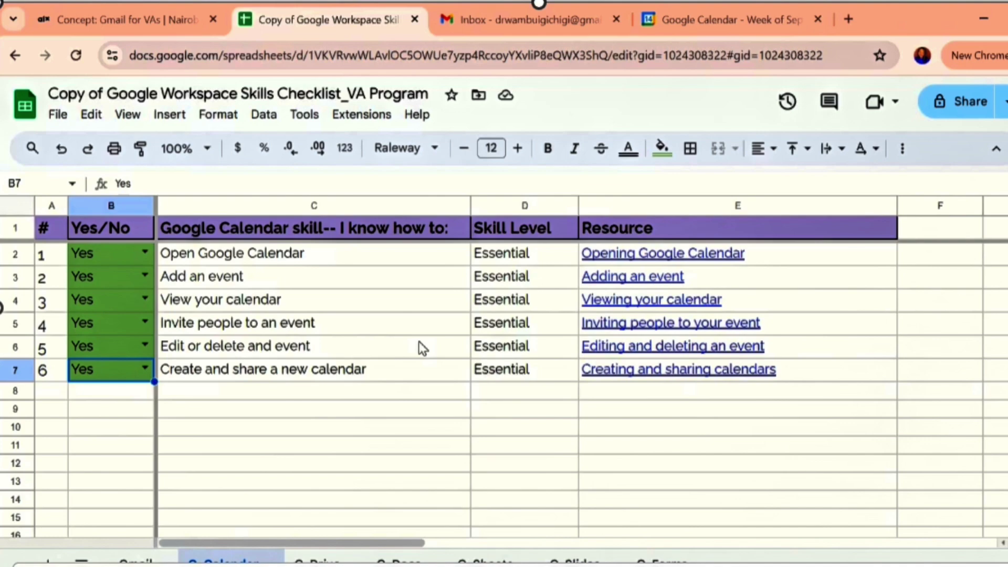